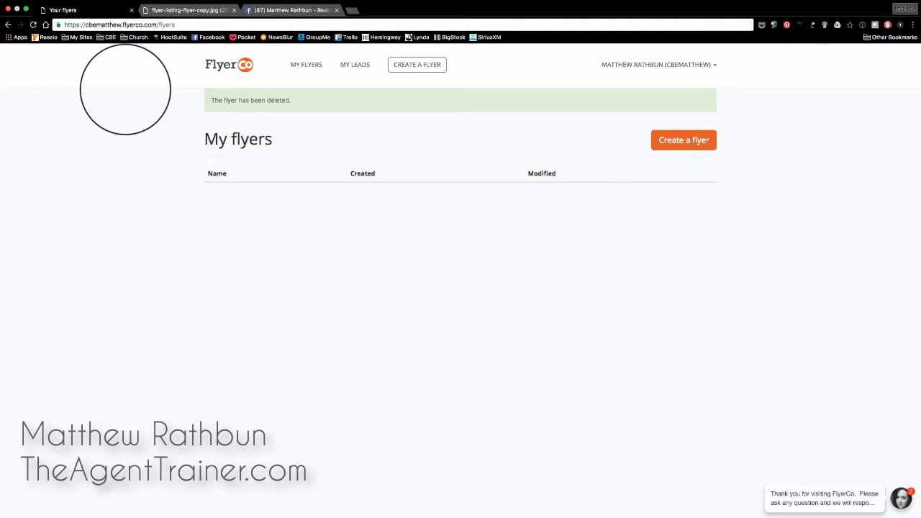
Close the flyer-listing-flyer-copy.jpg browser tab.
{"action": "left_click", "coordinate": [234, 10]}
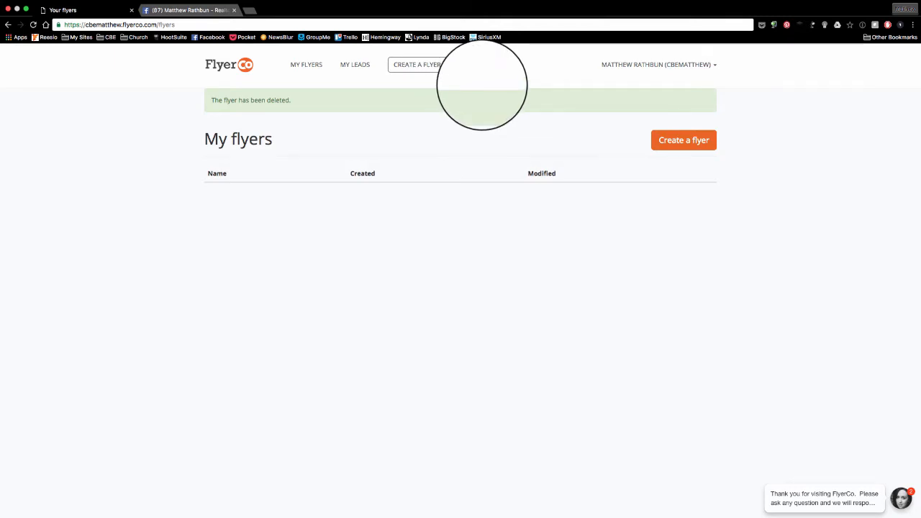
Start a new flyer from the Fresh Collection's Listing Flyer template.
{"action": "left_click", "coordinate": [419, 64]}
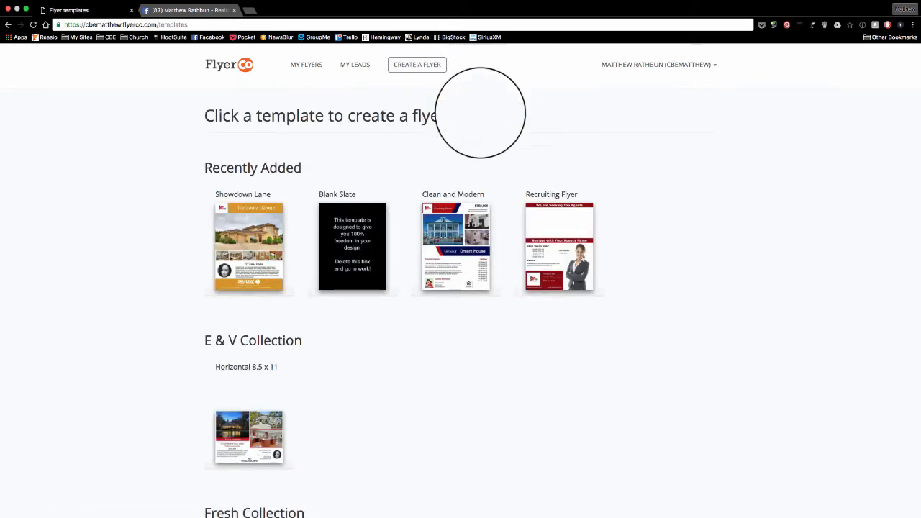
{"action": "scroll", "coordinate": [479, 130], "scroll_direction": "down", "scroll_amount": 5}
{"action": "scroll", "coordinate": [537, 321], "scroll_direction": "down", "scroll_amount": 3}
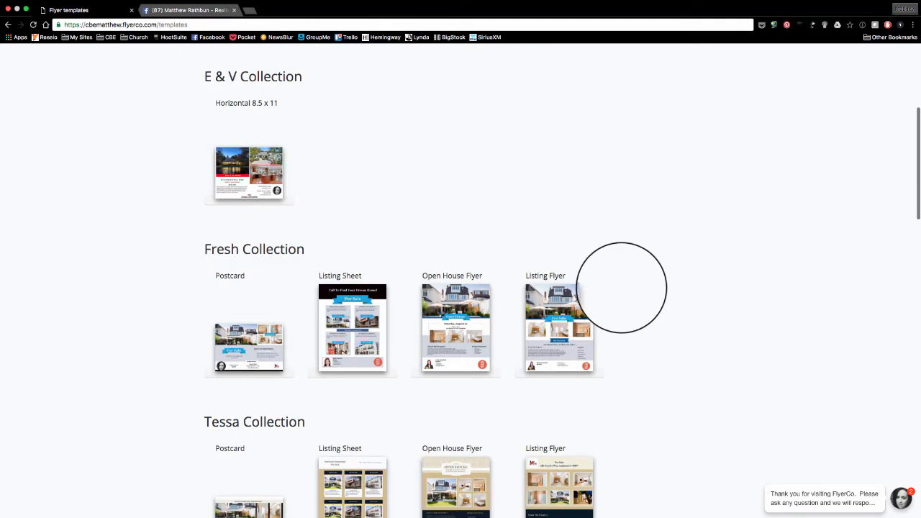
{"action": "scroll", "coordinate": [643, 285], "scroll_direction": "down", "scroll_amount": 2}
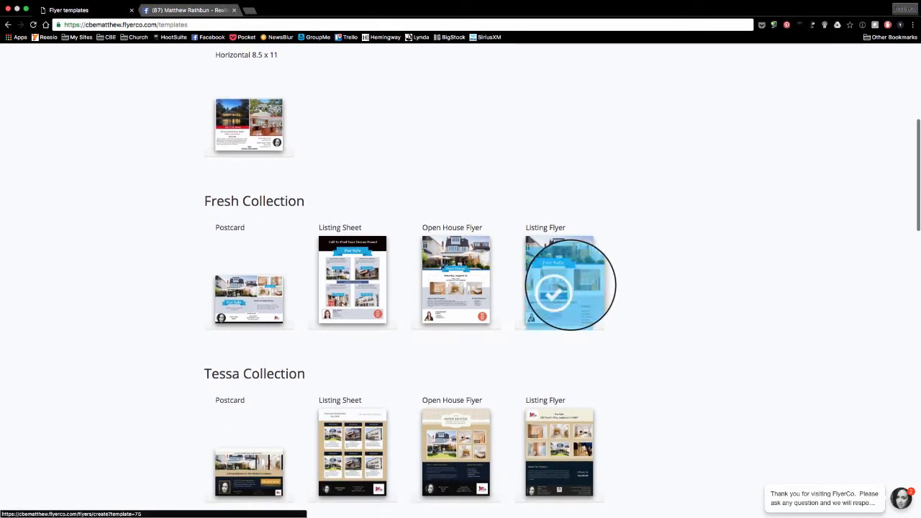
{"action": "left_click", "coordinate": [572, 280]}
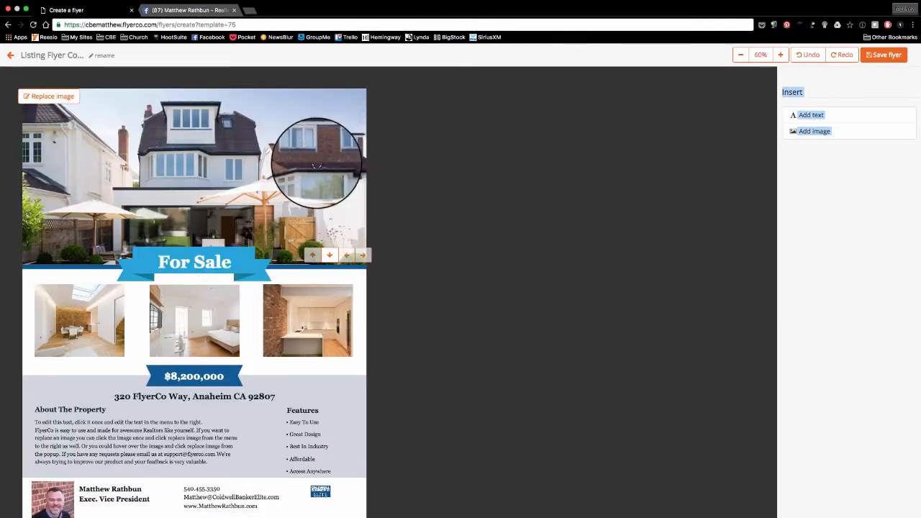
Replace the white townhouse top photo with the dusk house image from Your images.
{"action": "scroll", "coordinate": [252, 165], "scroll_direction": "down", "scroll_amount": 1}
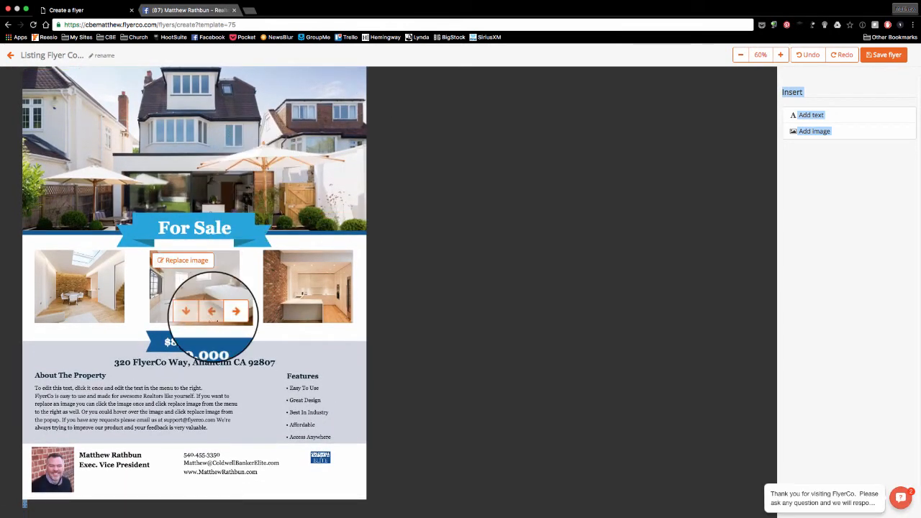
{"action": "mouse_move", "coordinate": [63, 467]}
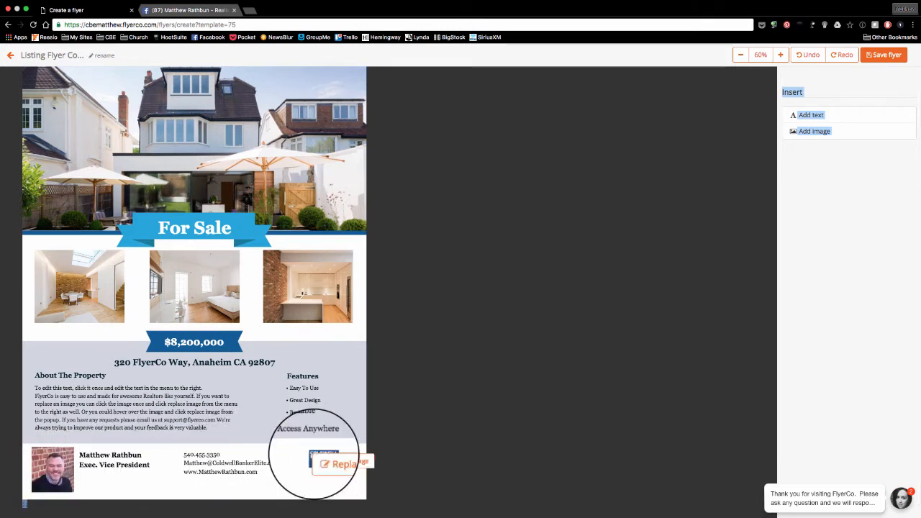
{"action": "scroll", "coordinate": [247, 170], "scroll_direction": "up", "scroll_amount": 1}
{"action": "scroll", "coordinate": [247, 170], "scroll_direction": "up", "scroll_amount": 1}
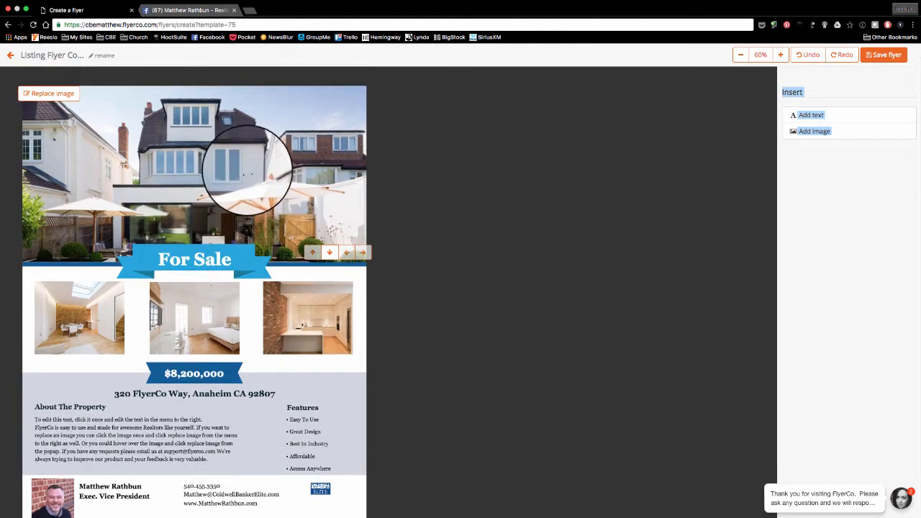
{"action": "left_click", "coordinate": [48, 92]}
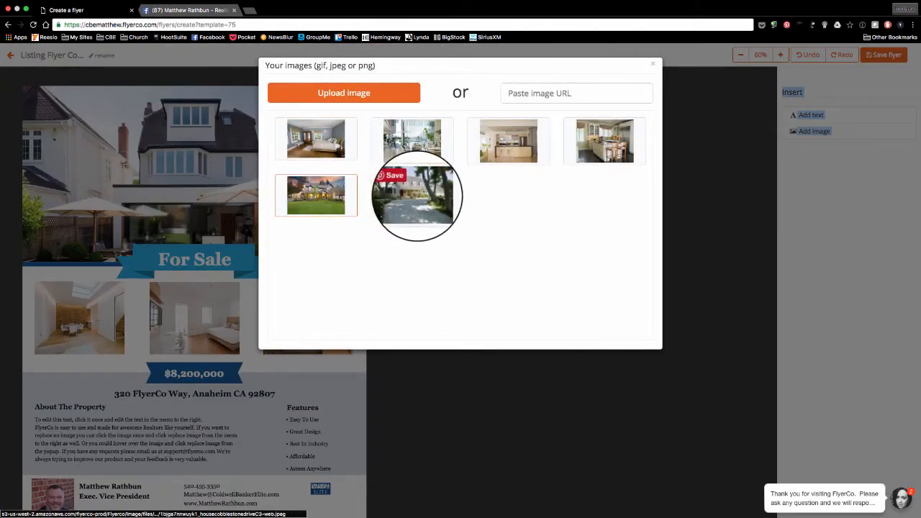
{"action": "left_click", "coordinate": [315, 197]}
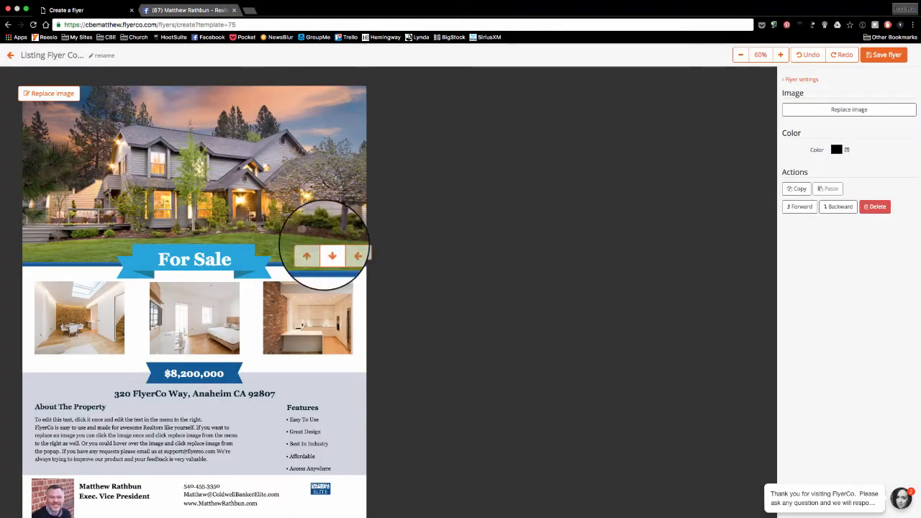
{"action": "left_click", "coordinate": [329, 252]}
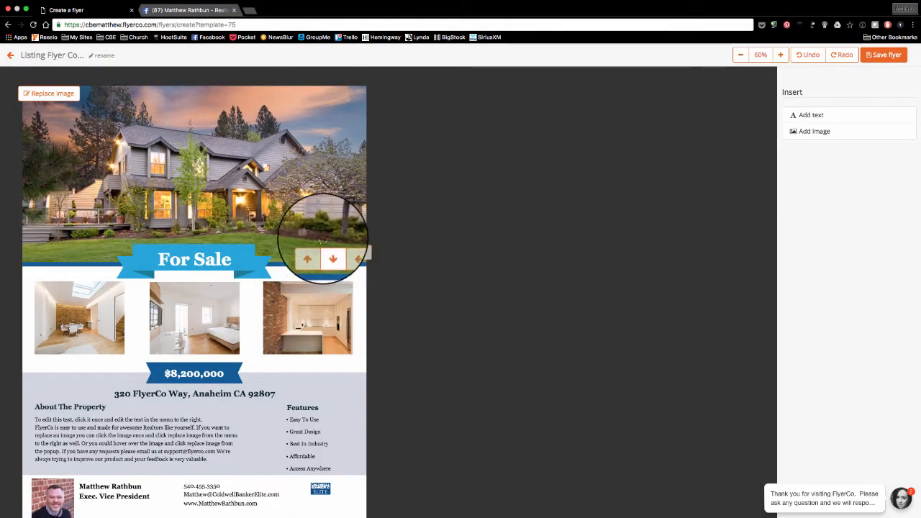
Change the banner wording from 'For Sale' to 'For Mega-Sale'.
{"action": "left_click", "coordinate": [183, 261]}
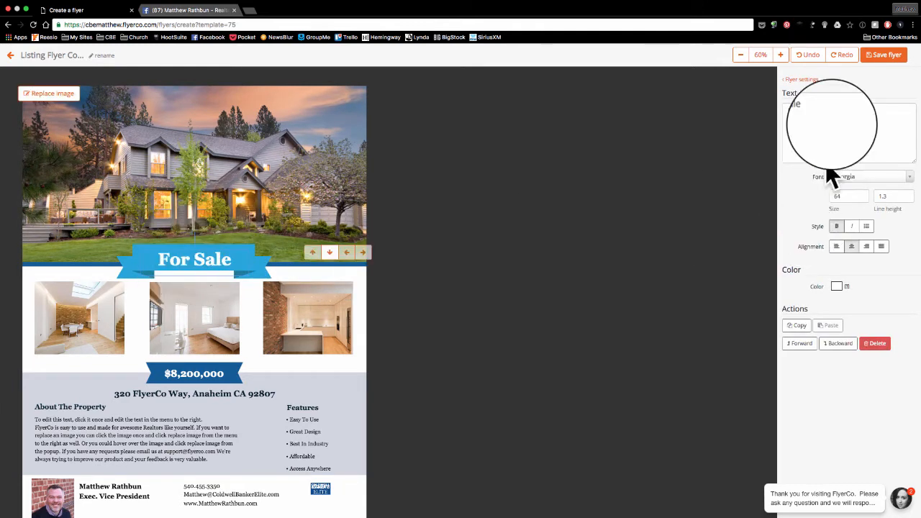
{"action": "left_click_drag", "start_coordinate": [811, 109], "coordinate": [772, 110]}
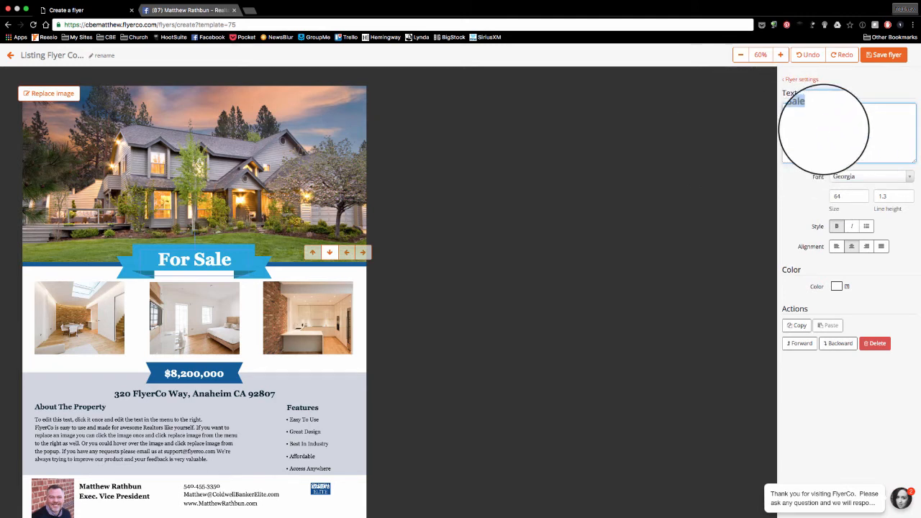
{"action": "type", "text": "For Mega"}
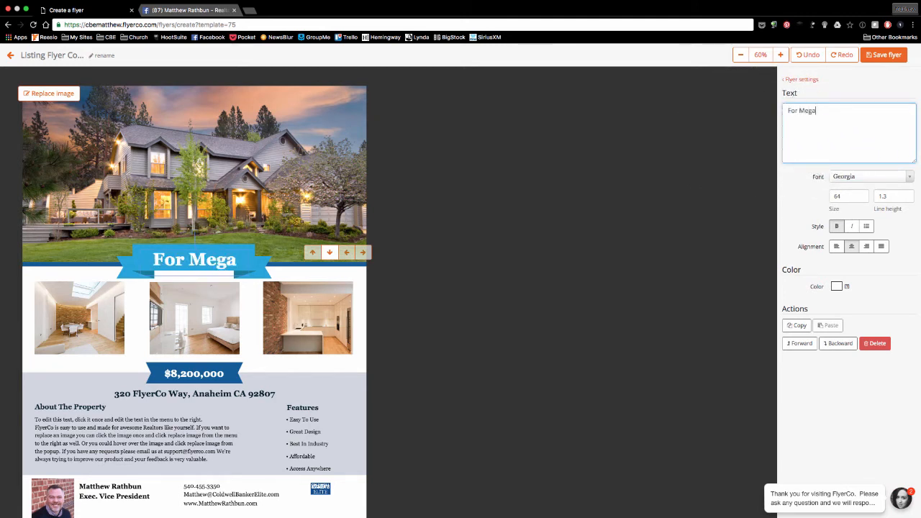
{"action": "type", "text": "-Sale"}
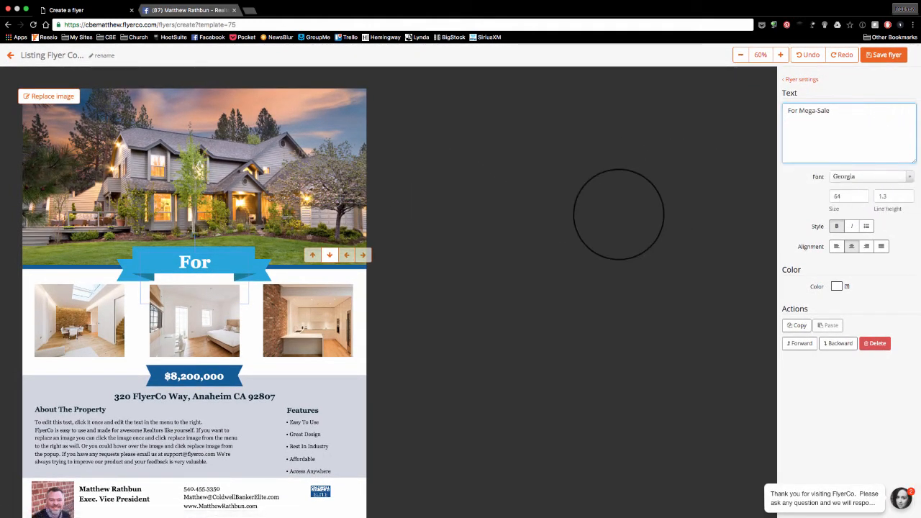
{"action": "left_click", "coordinate": [194, 264]}
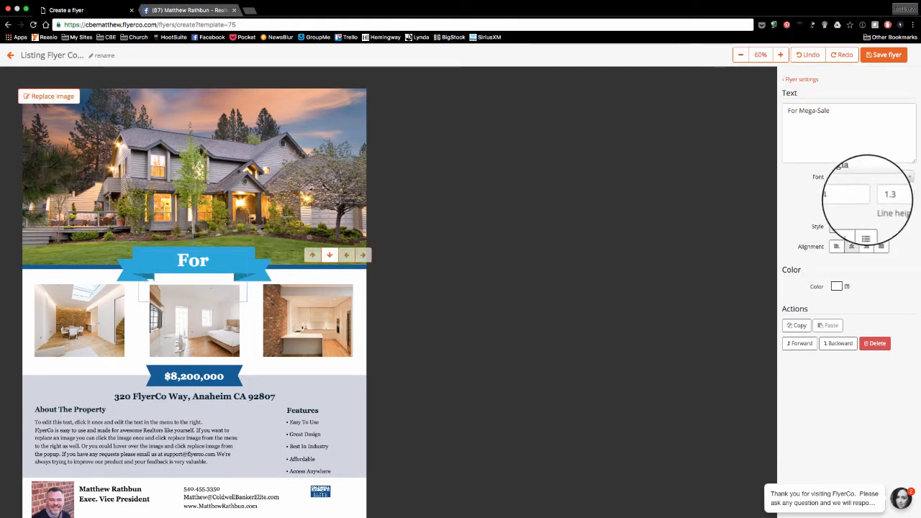
Shrink the banner text to size 50 and set it in Tahoma.
{"action": "left_click", "coordinate": [861, 199]}
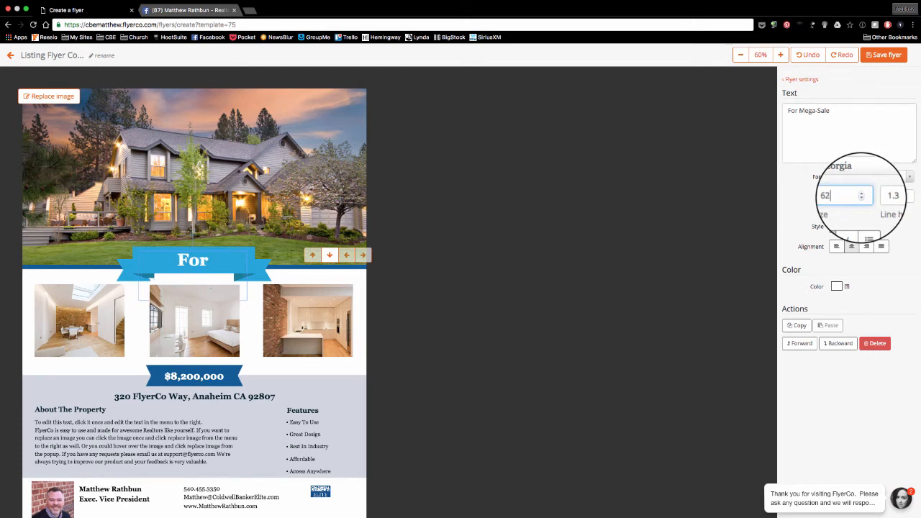
{"action": "left_click", "coordinate": [862, 198]}
{"action": "left_click", "coordinate": [862, 198]}
{"action": "left_click", "coordinate": [861, 197]}
{"action": "left_click", "coordinate": [861, 198]}
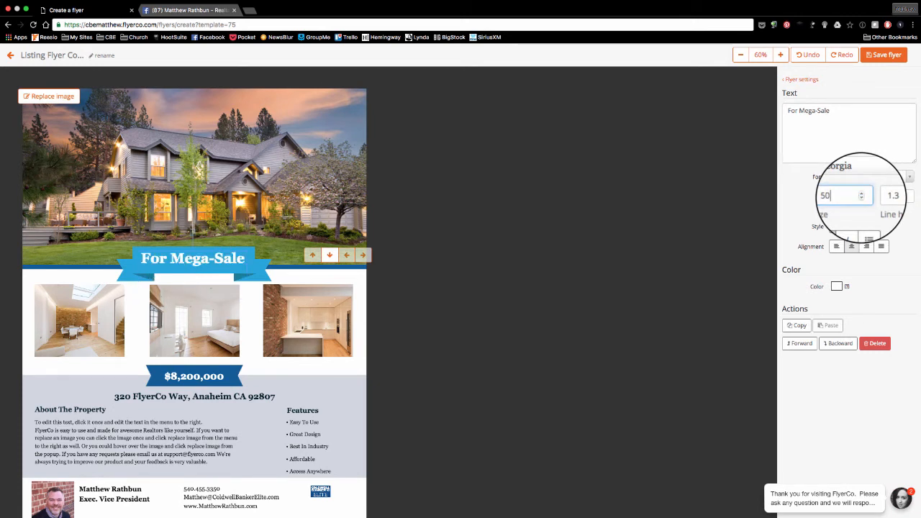
{"action": "left_click", "coordinate": [878, 177]}
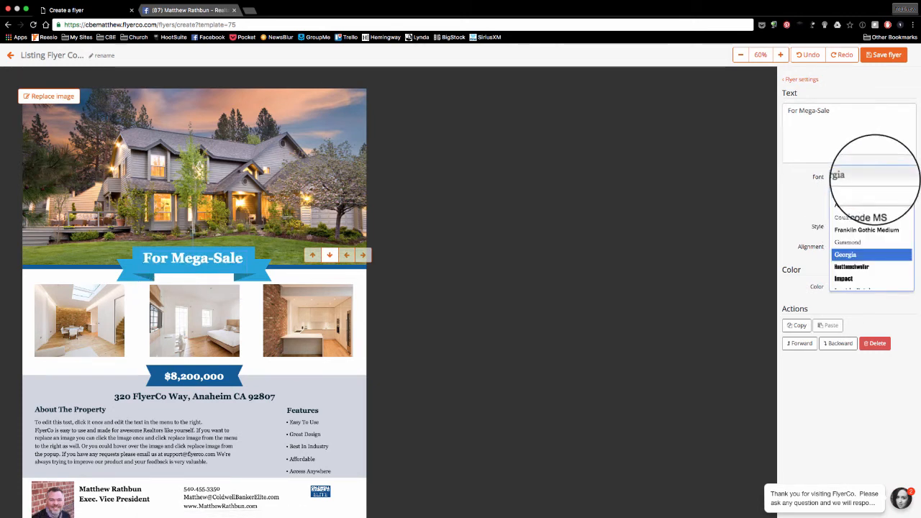
{"action": "scroll", "coordinate": [871, 237], "scroll_direction": "down", "scroll_amount": 3}
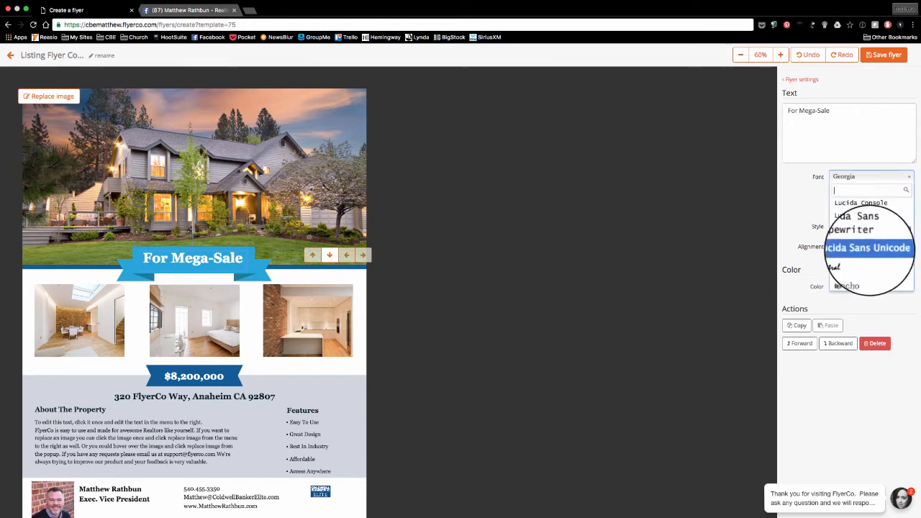
{"action": "scroll", "coordinate": [871, 251], "scroll_direction": "down", "scroll_amount": 5}
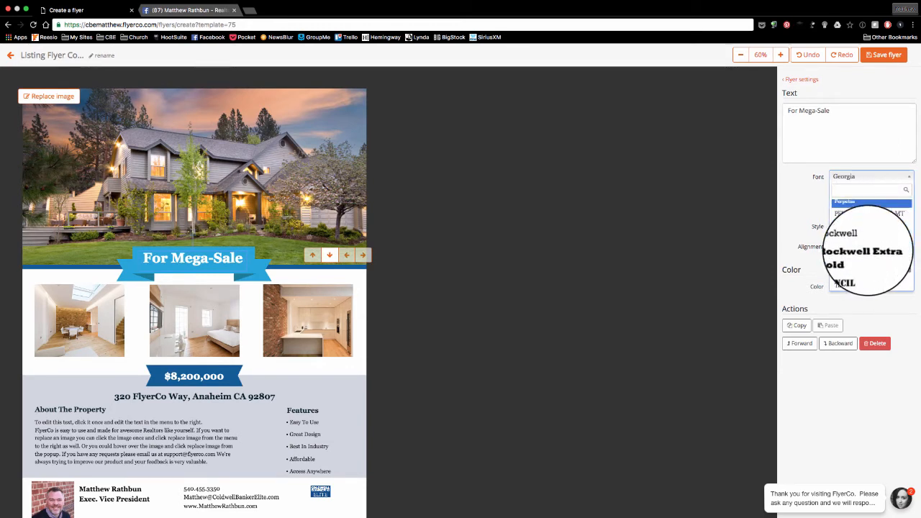
{"action": "left_click", "coordinate": [858, 218]}
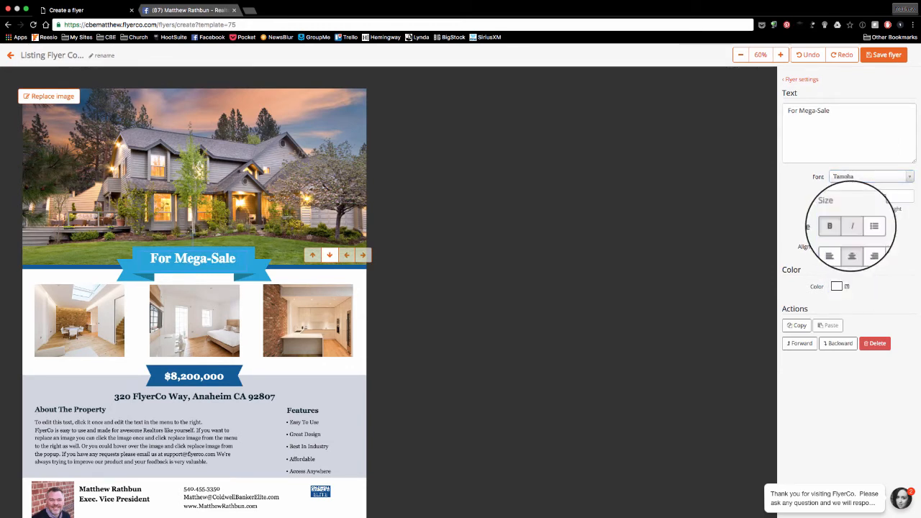
{"action": "mouse_move", "coordinate": [45, 321]}
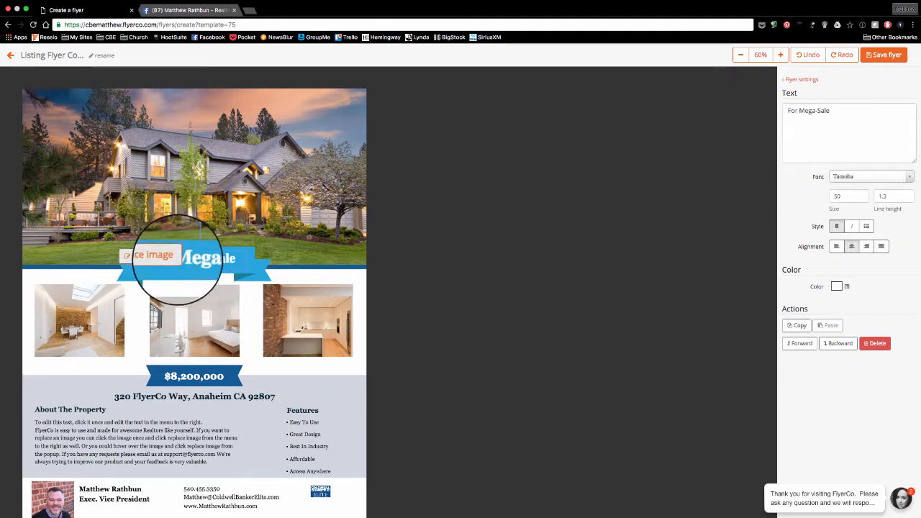
Swap the three room photos for living room, kitchen and bedroom images.
{"action": "left_click", "coordinate": [66, 290]}
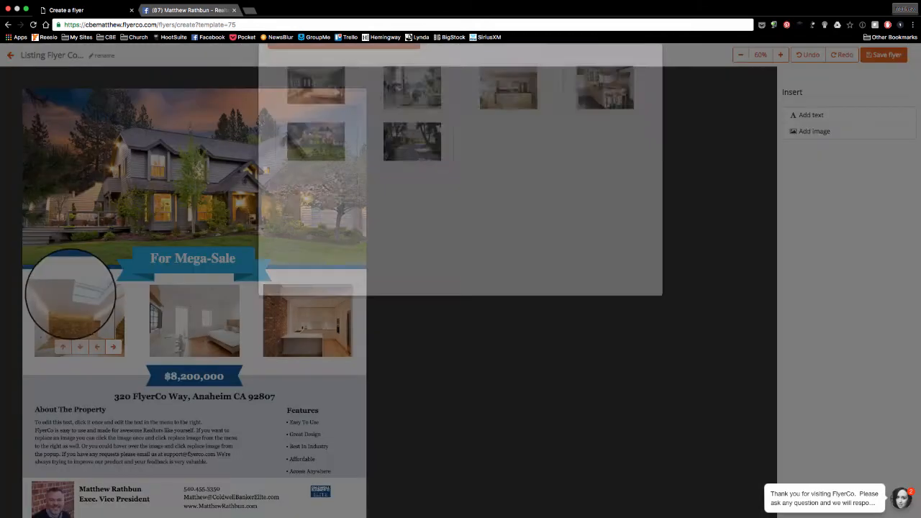
{"action": "left_click", "coordinate": [413, 143]}
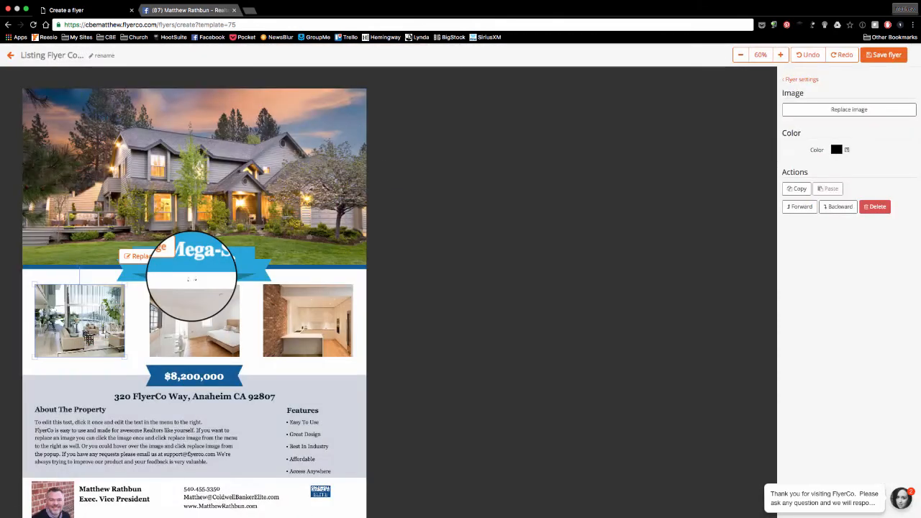
{"action": "left_click", "coordinate": [173, 294]}
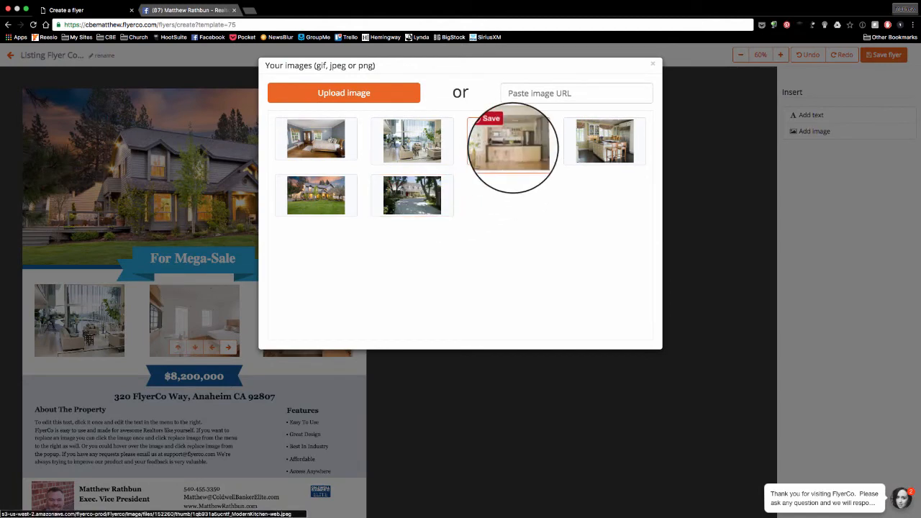
{"action": "left_click", "coordinate": [512, 144]}
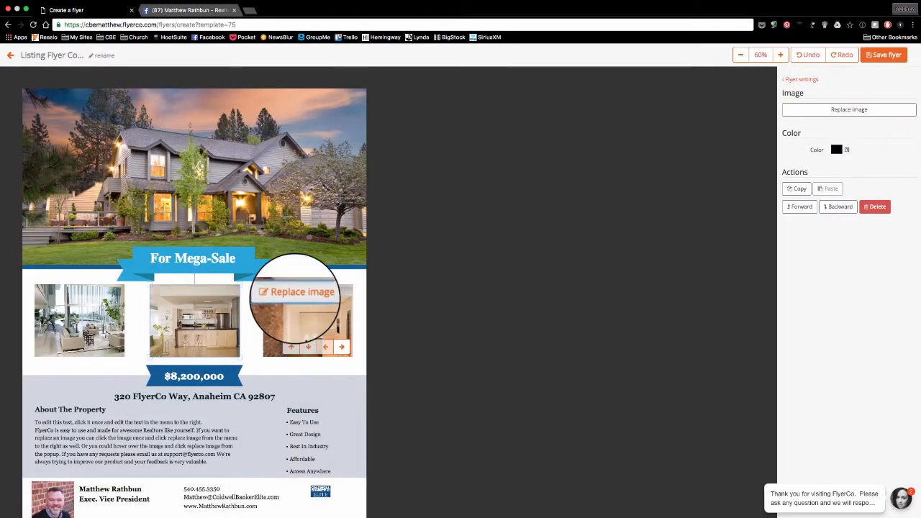
{"action": "left_click", "coordinate": [302, 292]}
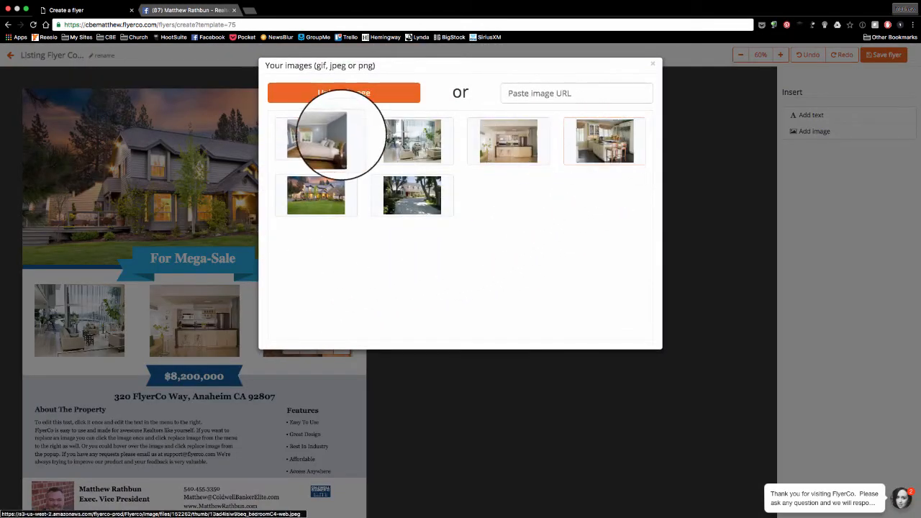
{"action": "left_click", "coordinate": [324, 138]}
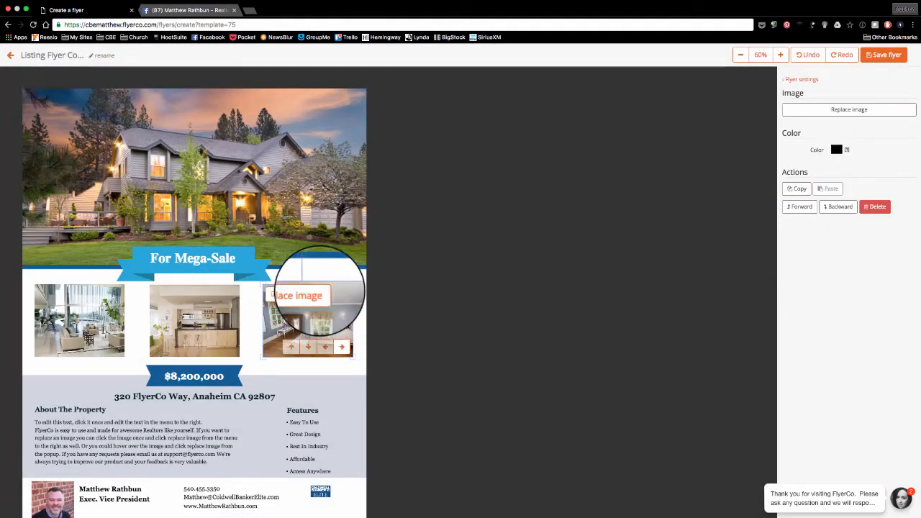
{"action": "scroll", "coordinate": [319, 291], "scroll_direction": "down", "scroll_amount": 2}
{"action": "left_click", "coordinate": [306, 242]}
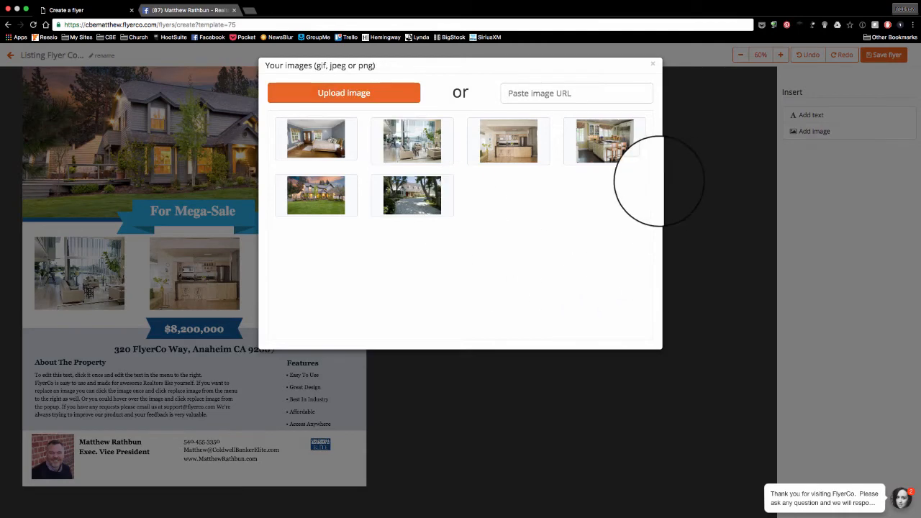
{"action": "left_click", "coordinate": [651, 60]}
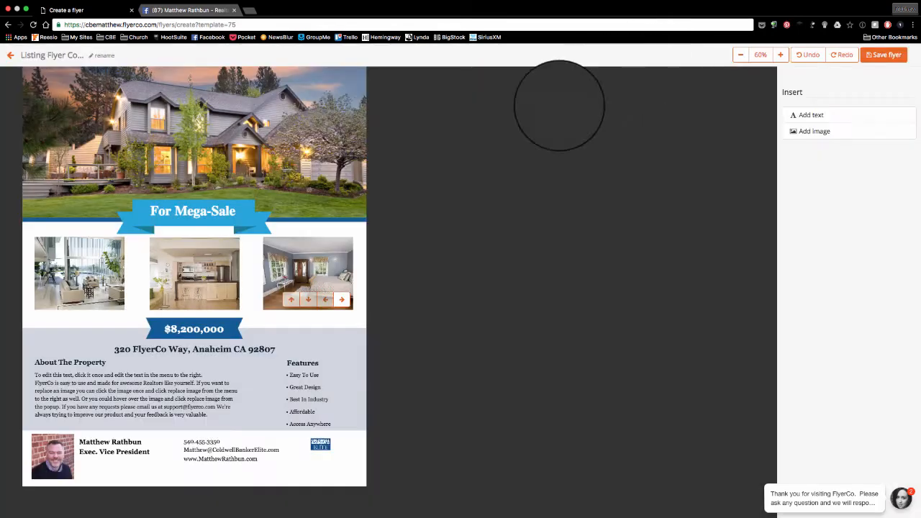
Change the price from $8,200,000 to $500,000 and set it in Tw Cen MT.
{"action": "left_click", "coordinate": [194, 327]}
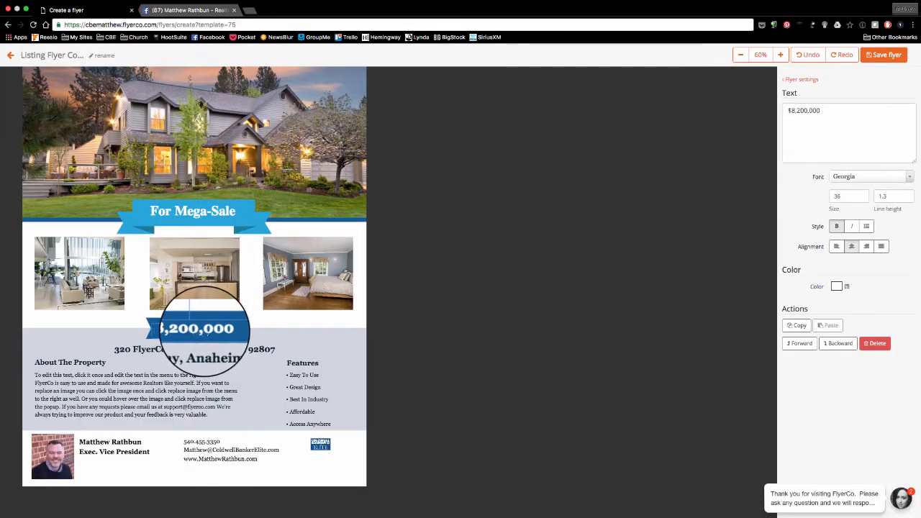
{"action": "left_click_drag", "start_coordinate": [833, 111], "coordinate": [791, 111]}
{"action": "type", "text": "500,000"}
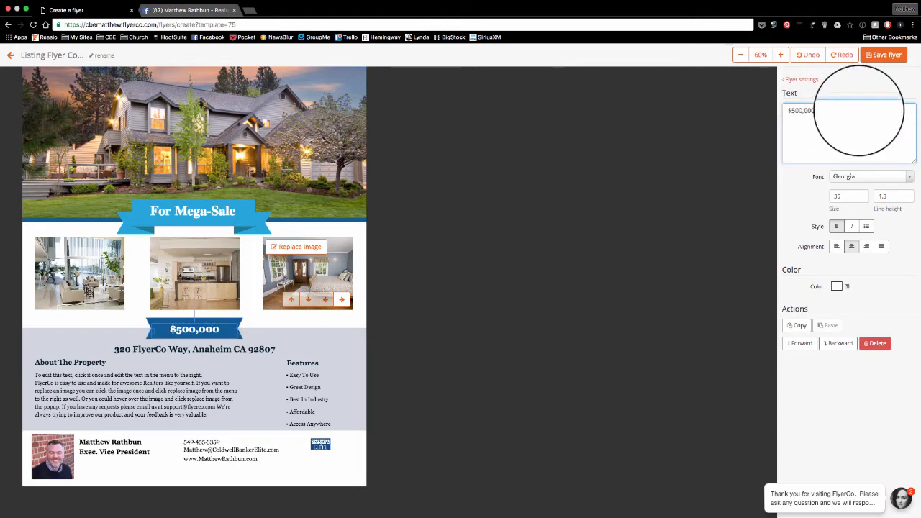
{"action": "left_click", "coordinate": [903, 176]}
{"action": "scroll", "coordinate": [884, 232], "scroll_direction": "down", "scroll_amount": 5}
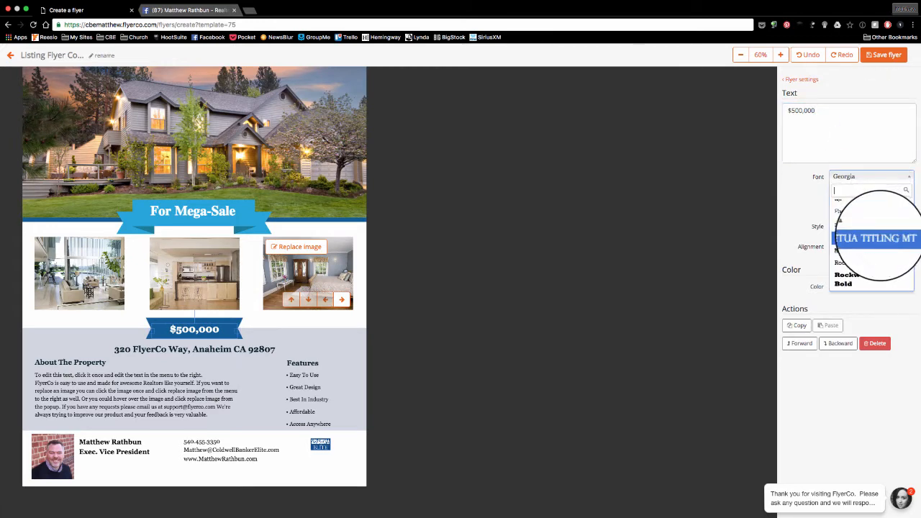
{"action": "scroll", "coordinate": [867, 267], "scroll_direction": "down", "scroll_amount": 1}
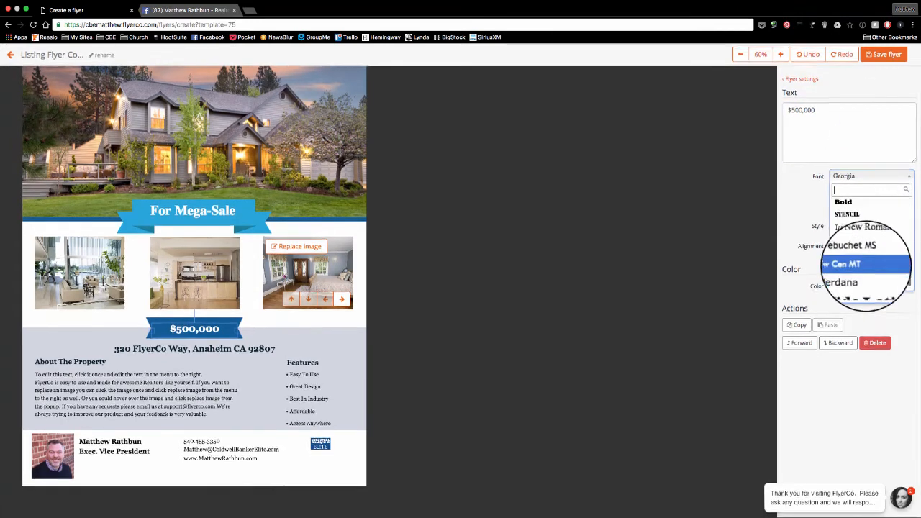
{"action": "left_click", "coordinate": [856, 240]}
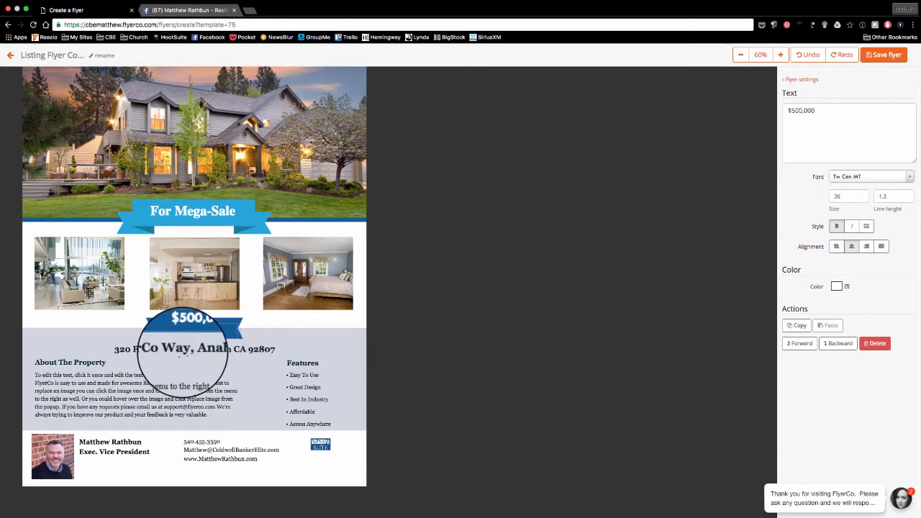
Select the address line and the property description paragraph for editing.
{"action": "left_click", "coordinate": [181, 349]}
{"action": "left_click", "coordinate": [886, 109]}
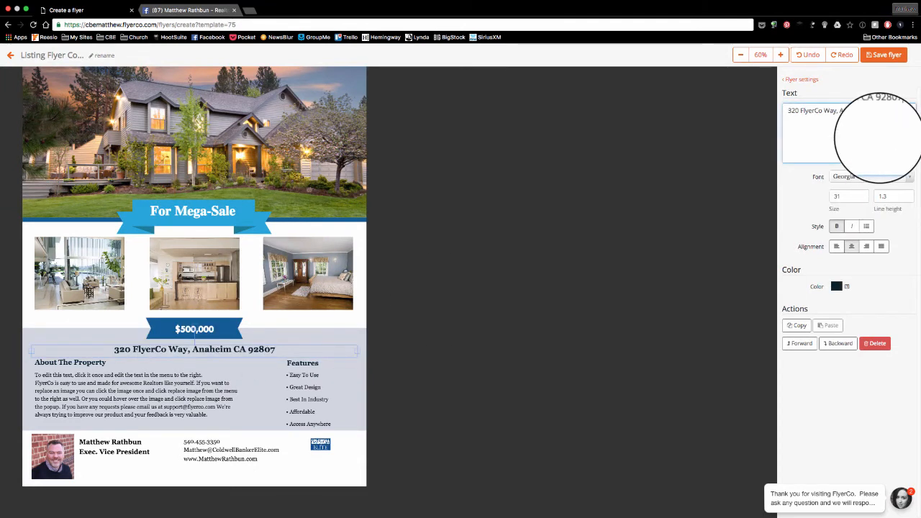
{"action": "left_click", "coordinate": [88, 389]}
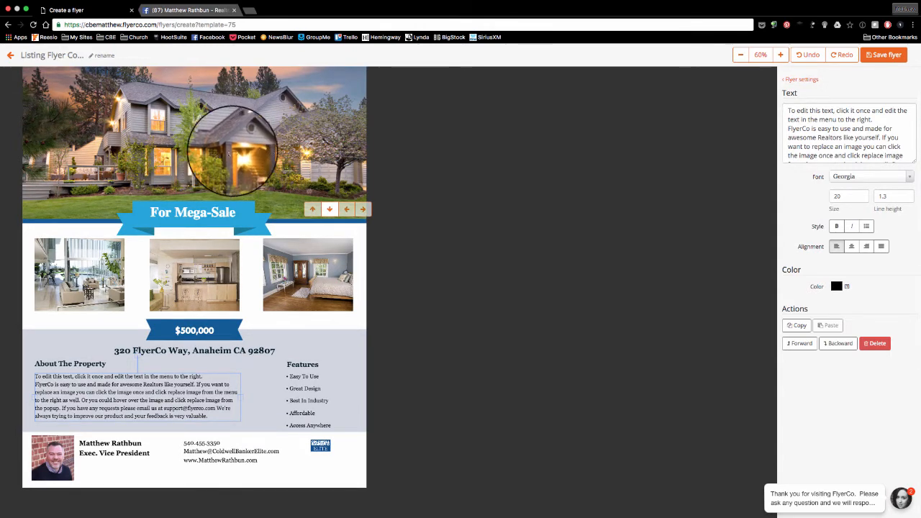
{"action": "scroll", "coordinate": [210, 133], "scroll_direction": "up", "scroll_amount": 1}
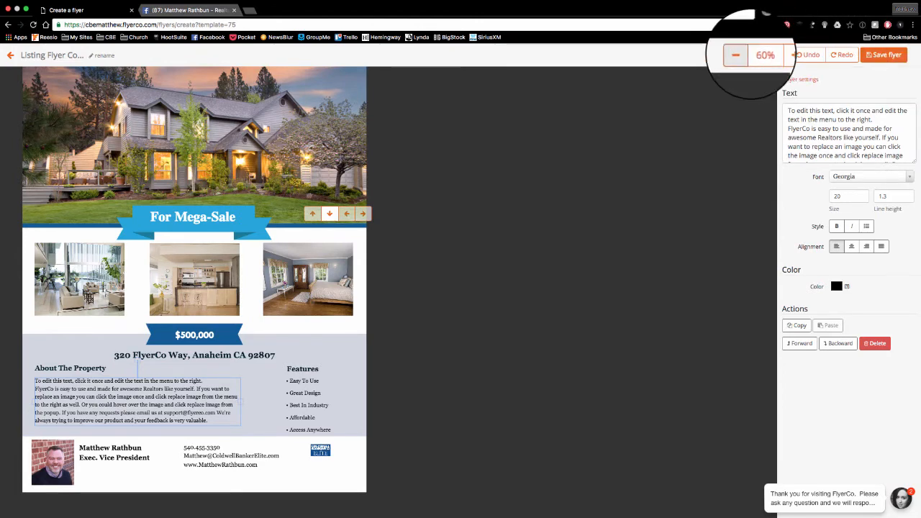
{"action": "left_click", "coordinate": [779, 54]}
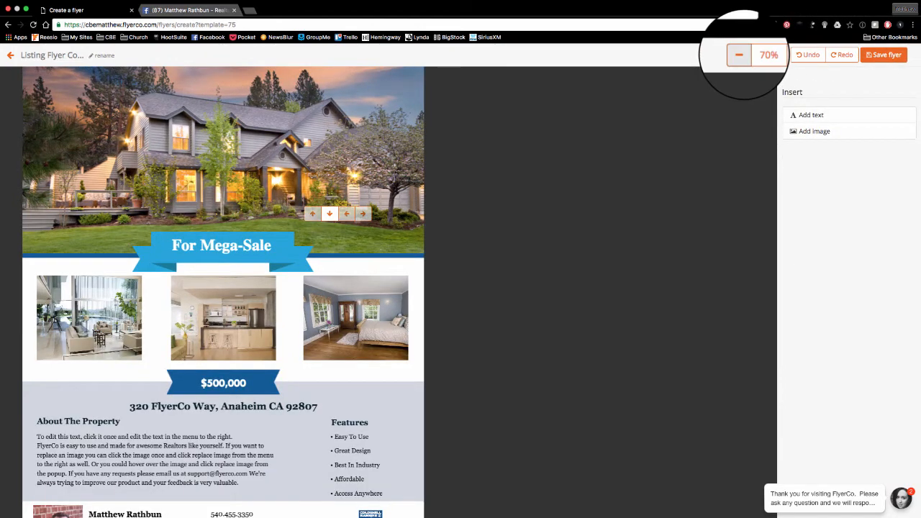
{"action": "left_click", "coordinate": [739, 55]}
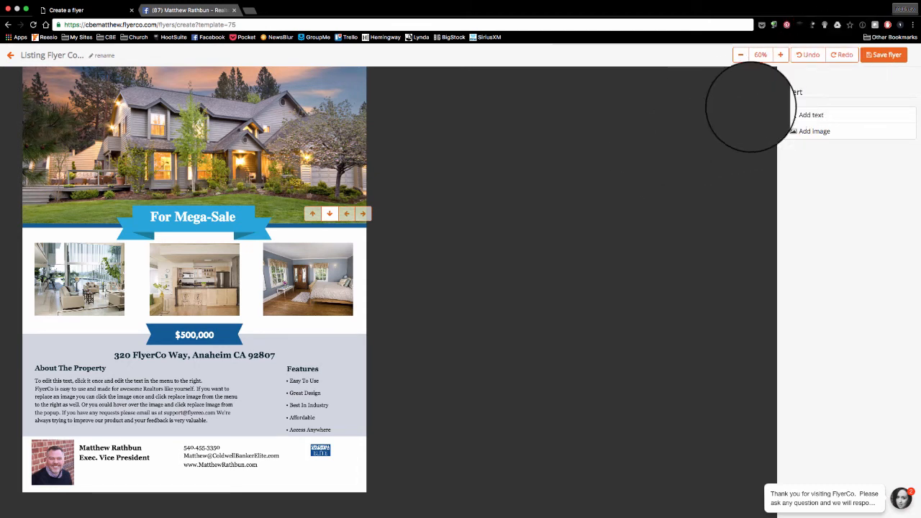
Save the flyer as Listing Flyer Copy and check the Download for print formats.
{"action": "left_click", "coordinate": [883, 55]}
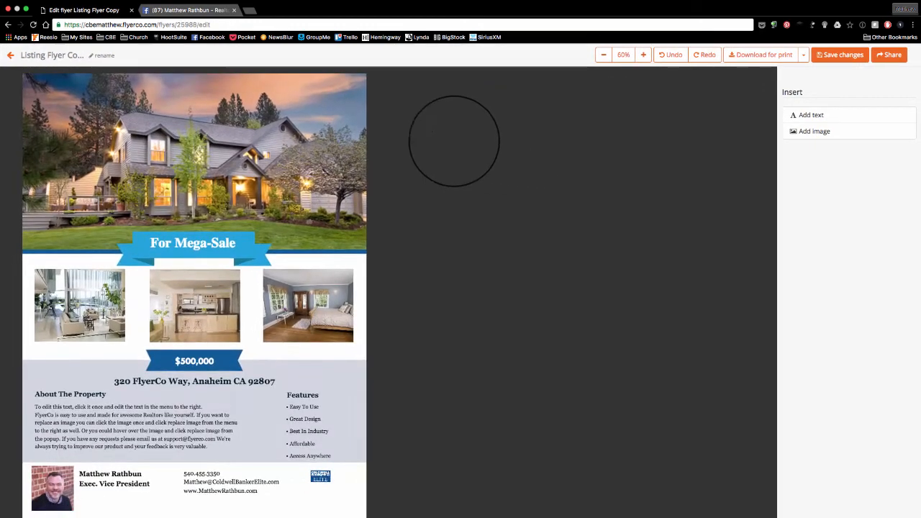
{"action": "scroll", "coordinate": [406, 142], "scroll_direction": "down", "scroll_amount": 1}
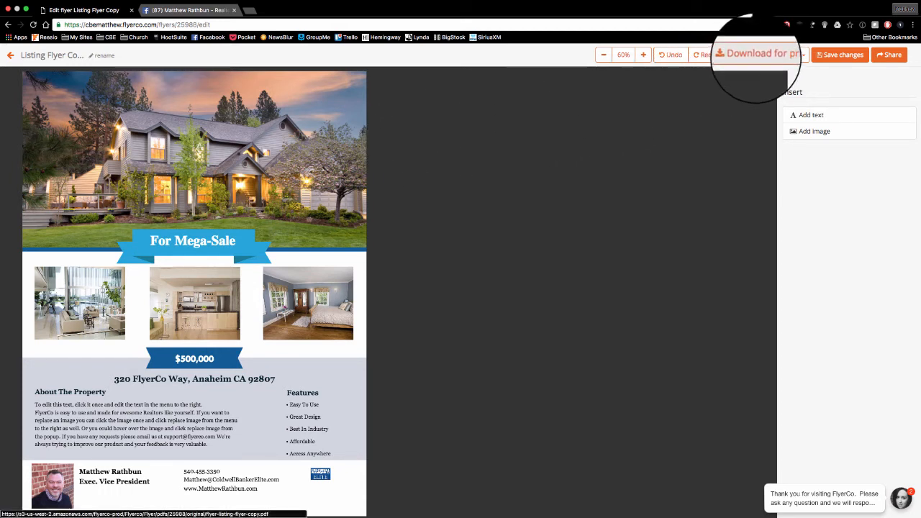
{"action": "left_click", "coordinate": [766, 56]}
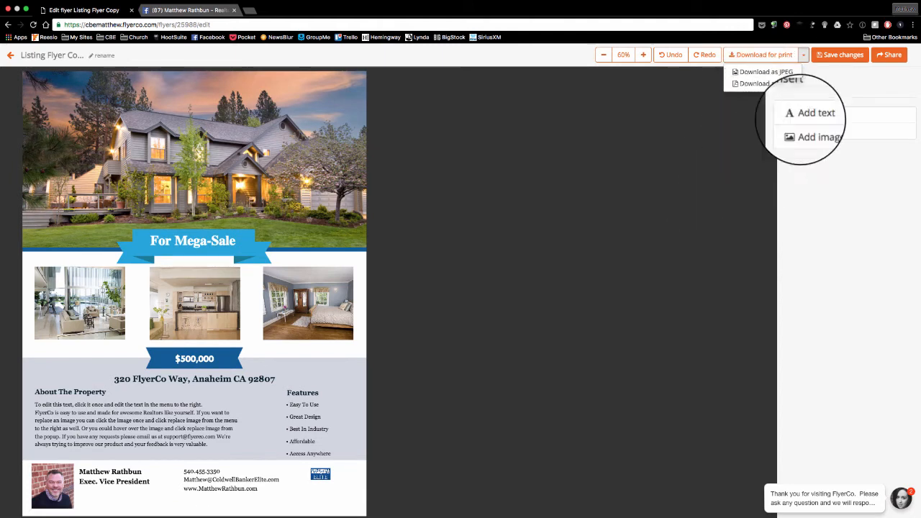
{"action": "left_click", "coordinate": [892, 75]}
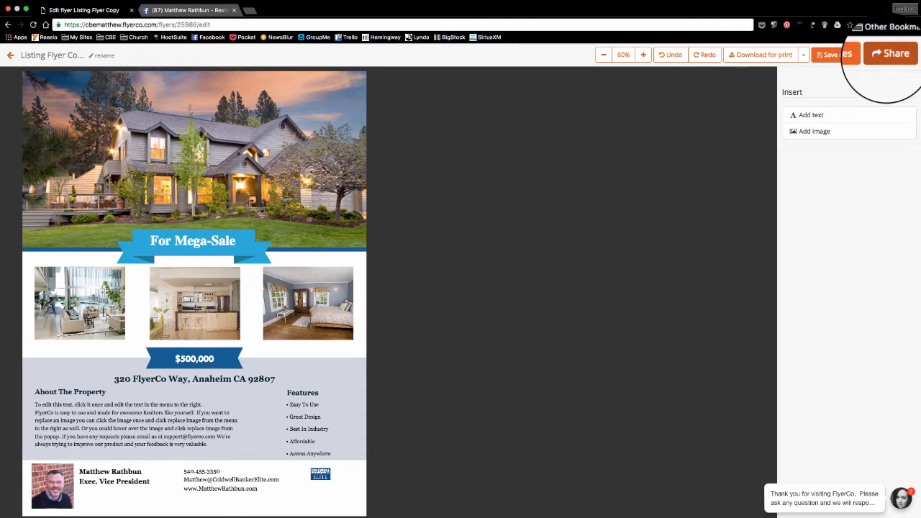
Email the flyer to the recipient's address from the Share dialog.
{"action": "left_click", "coordinate": [887, 58]}
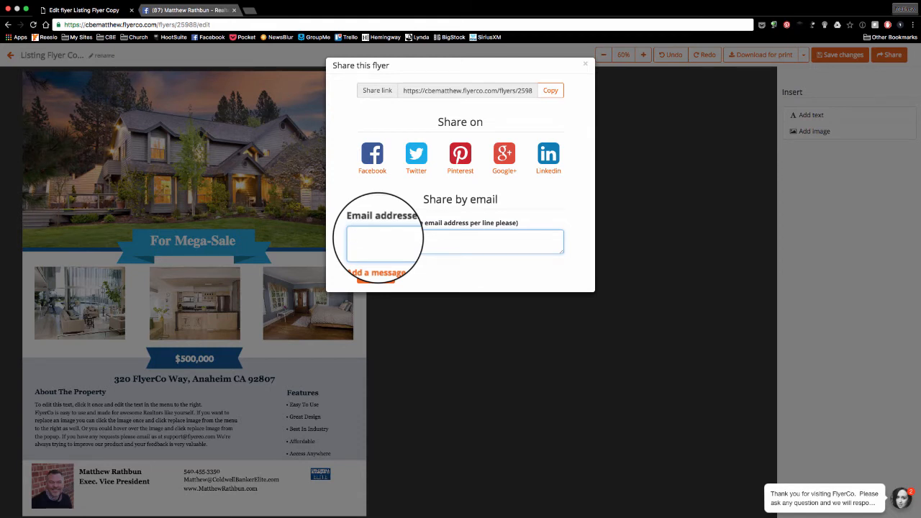
{"action": "left_click", "coordinate": [378, 237]}
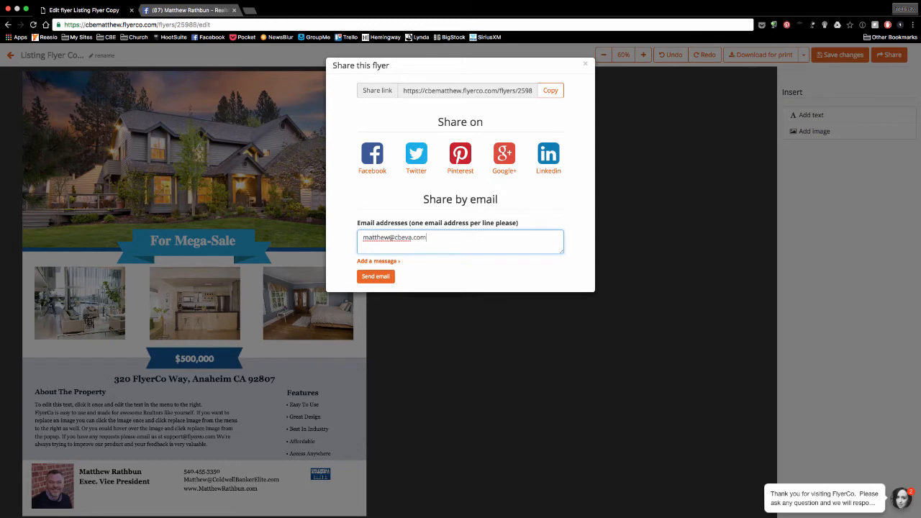
{"action": "left_click", "coordinate": [376, 276]}
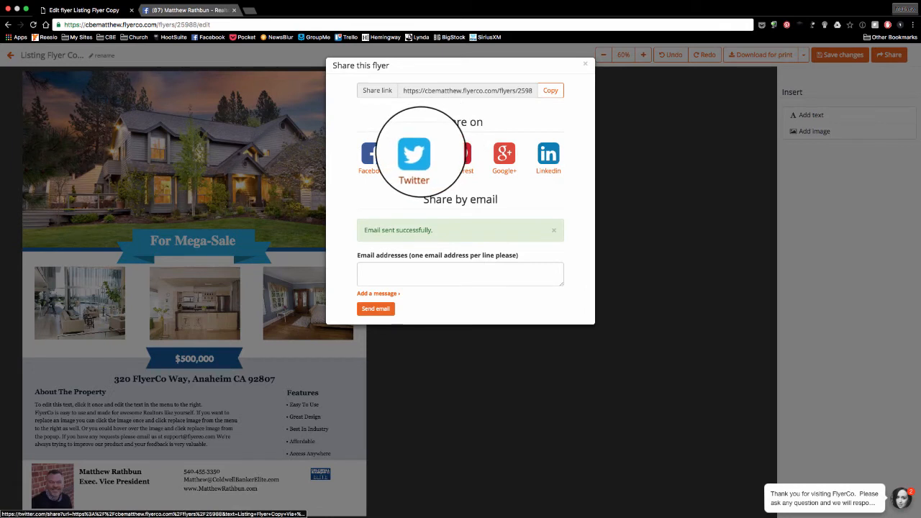
{"action": "left_click", "coordinate": [413, 153]}
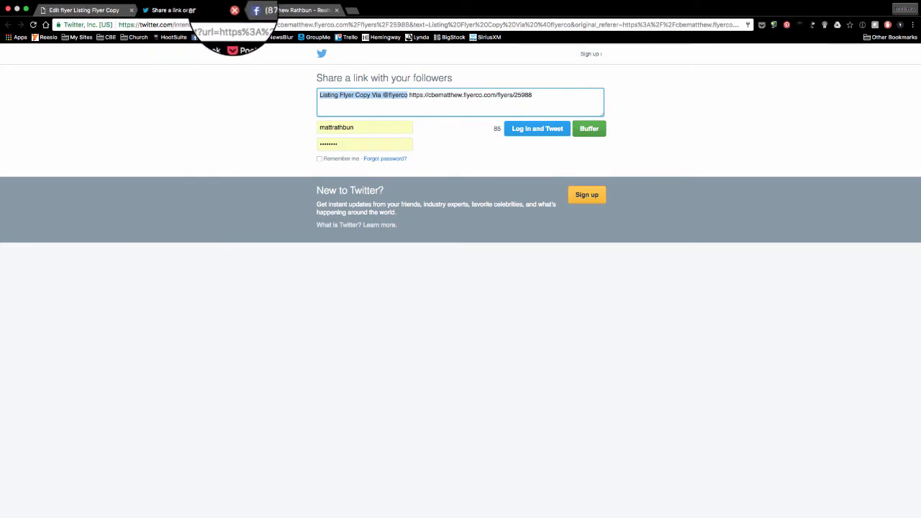
{"action": "left_click", "coordinate": [234, 10]}
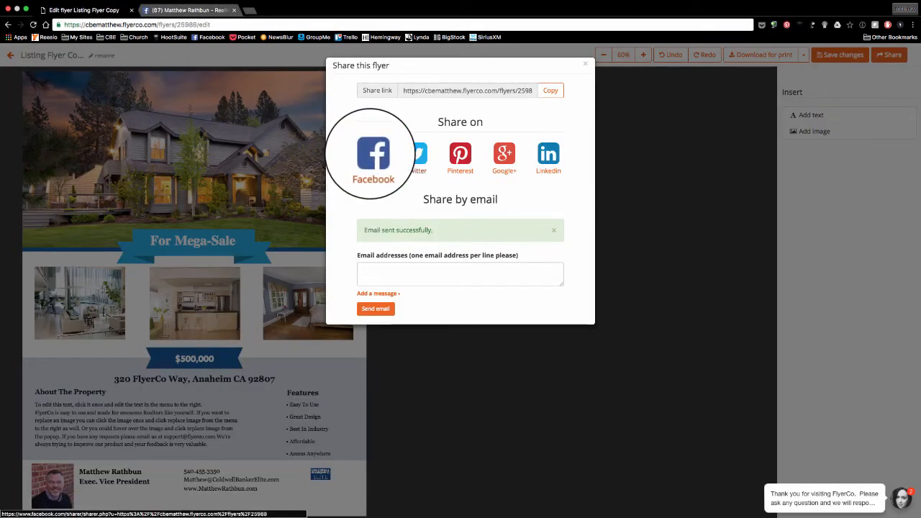
Post the flyer to your managed Facebook Page with the message 'Check out my new training flyer'.
{"action": "left_click", "coordinate": [373, 153]}
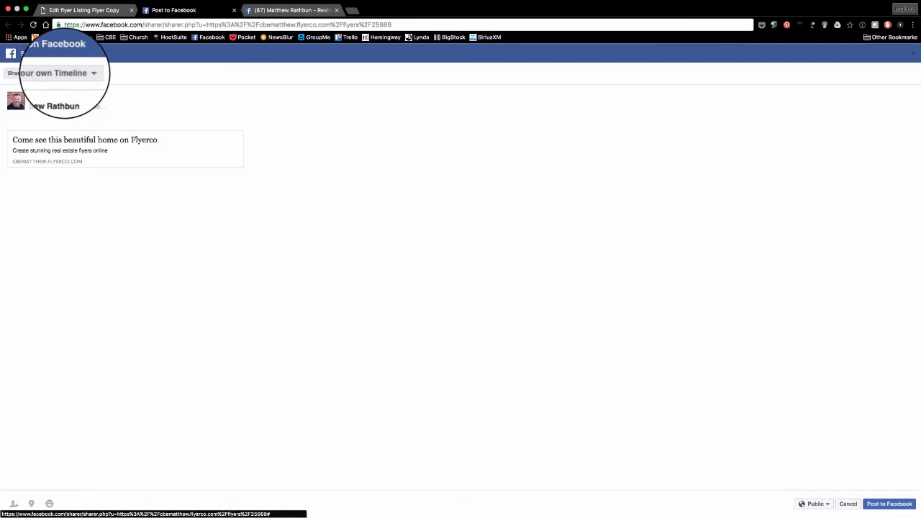
{"action": "left_click", "coordinate": [85, 73]}
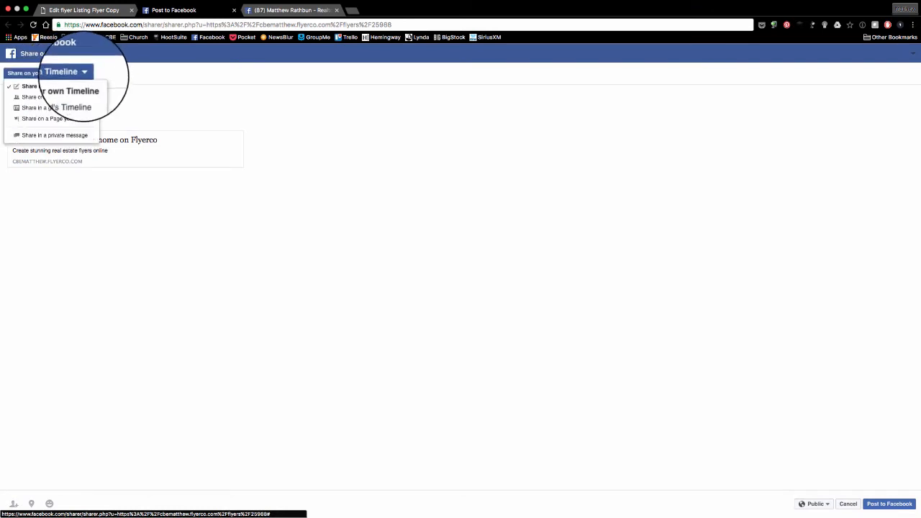
{"action": "left_click", "coordinate": [72, 119]}
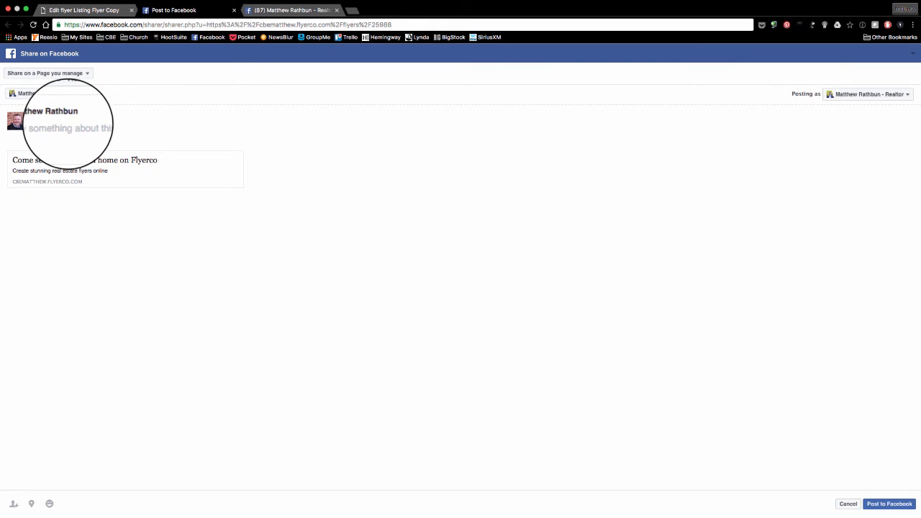
{"action": "left_click", "coordinate": [68, 123]}
{"action": "type", "text": "Check out my new training flyer"}
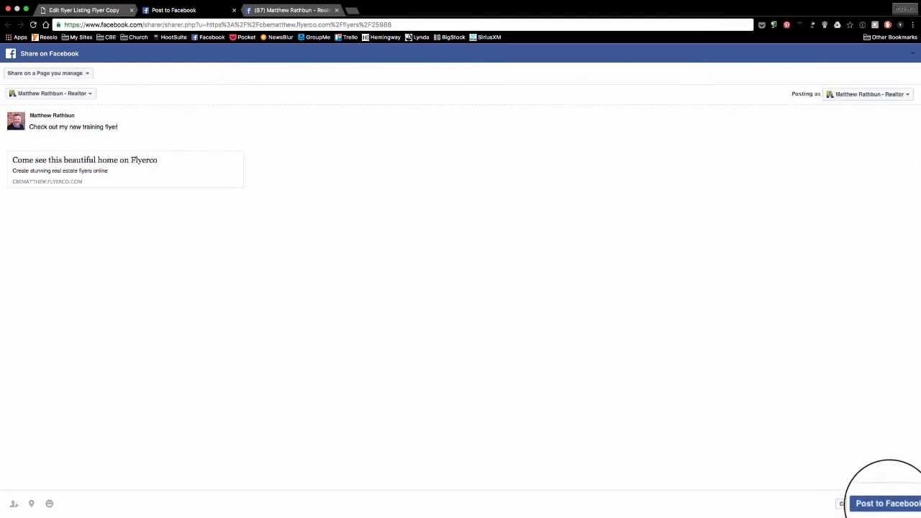
{"action": "left_click", "coordinate": [887, 503]}
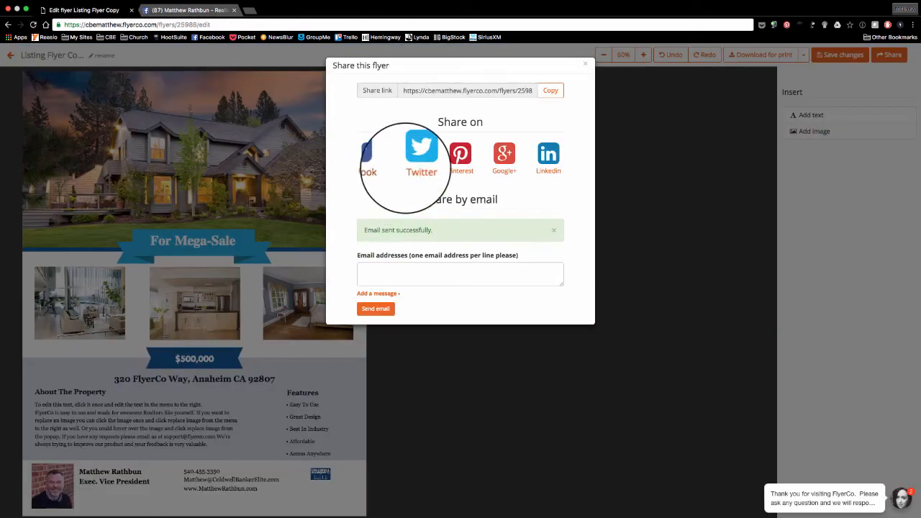
Open the new flyer post from the Facebook Page's Home feed to view the public flyer page.
{"action": "left_click", "coordinate": [186, 10]}
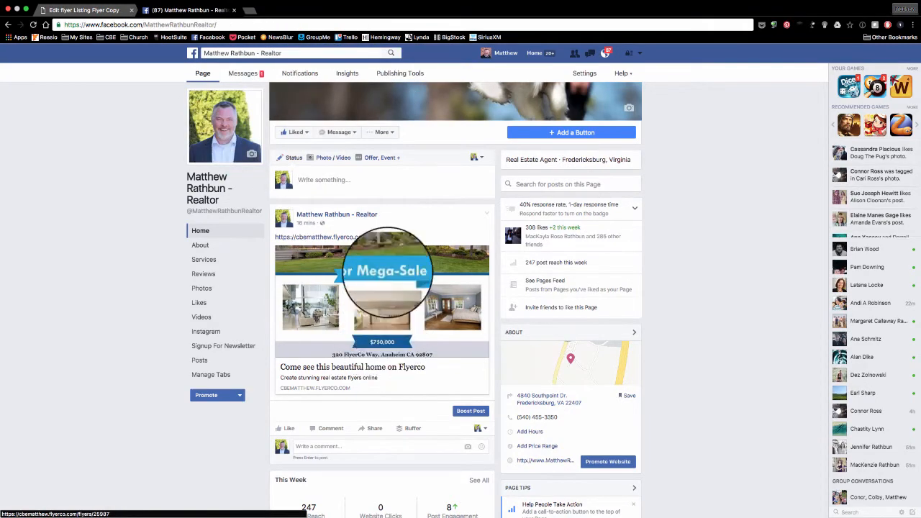
{"action": "left_click", "coordinate": [237, 231]}
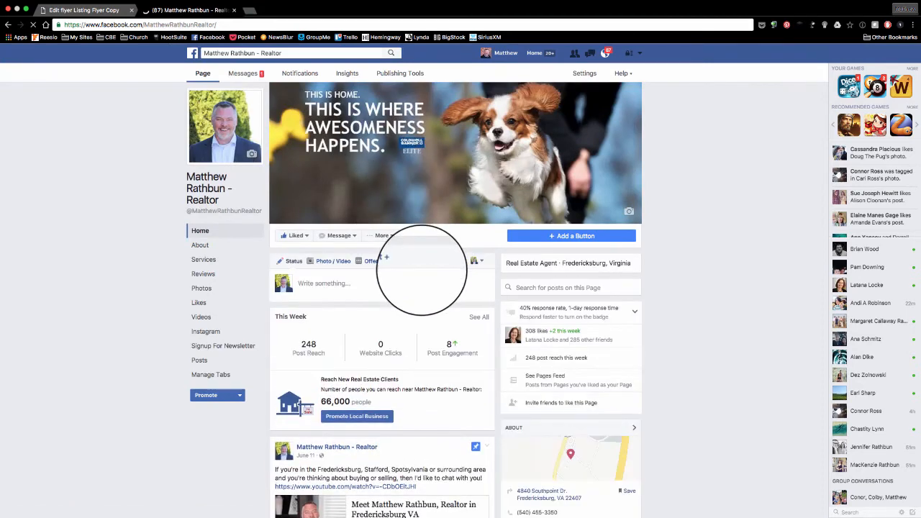
{"action": "scroll", "coordinate": [420, 271], "scroll_direction": "down", "scroll_amount": 2}
{"action": "scroll", "coordinate": [420, 270], "scroll_direction": "down", "scroll_amount": 7}
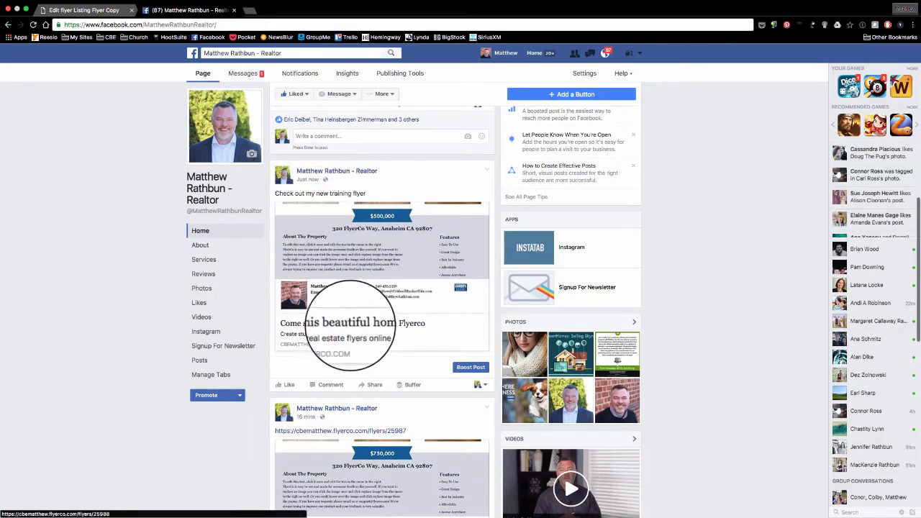
{"action": "left_click", "coordinate": [379, 237]}
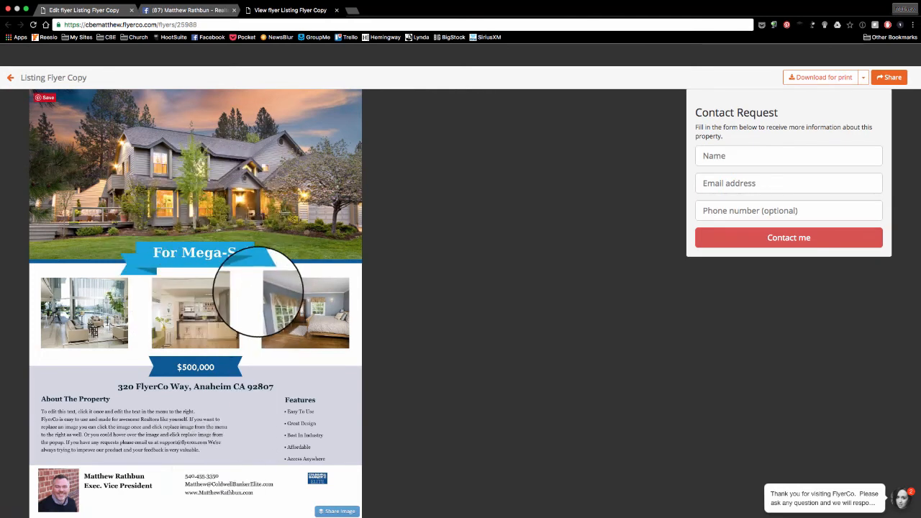
Submit a test contact request with the buyer's name and suggested email, then check Outlook for the lead.
{"action": "left_click", "coordinate": [716, 156]}
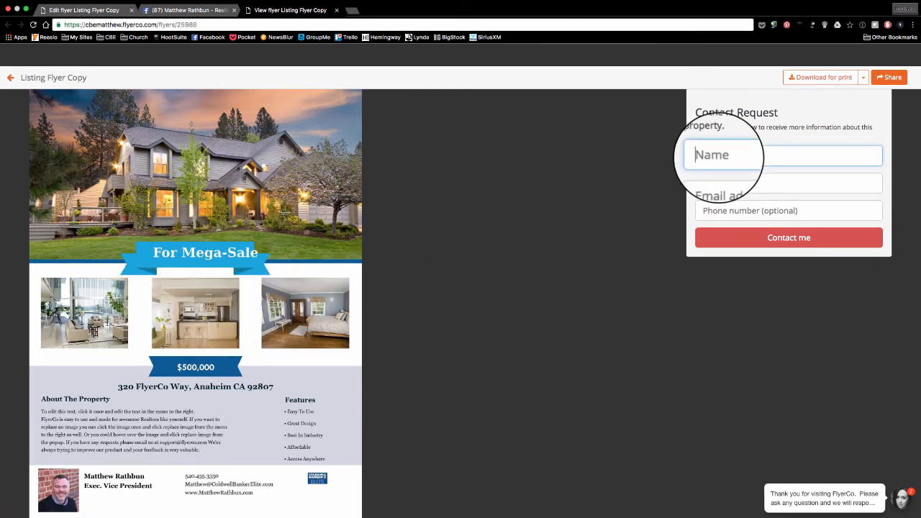
{"action": "type", "text": "Matthew "}
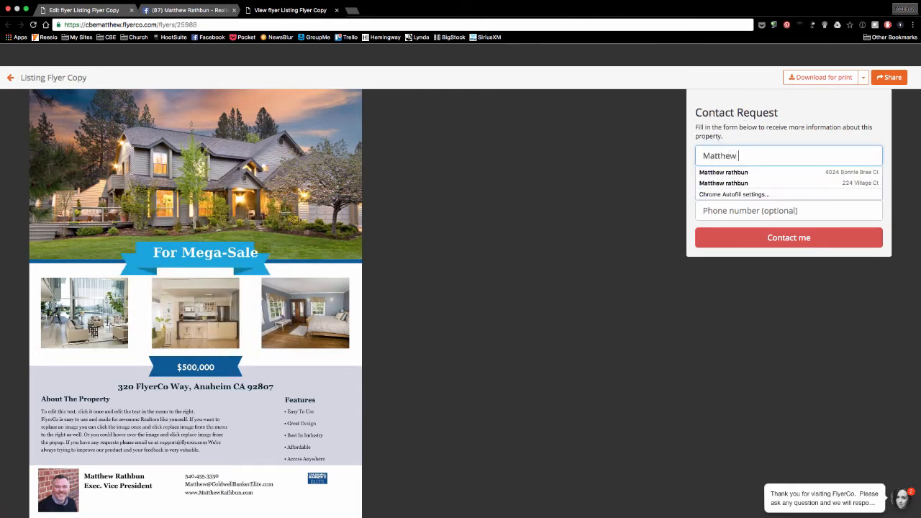
{"action": "type", "text": "Buyer 2"}
{"action": "key", "text": "Tab"}
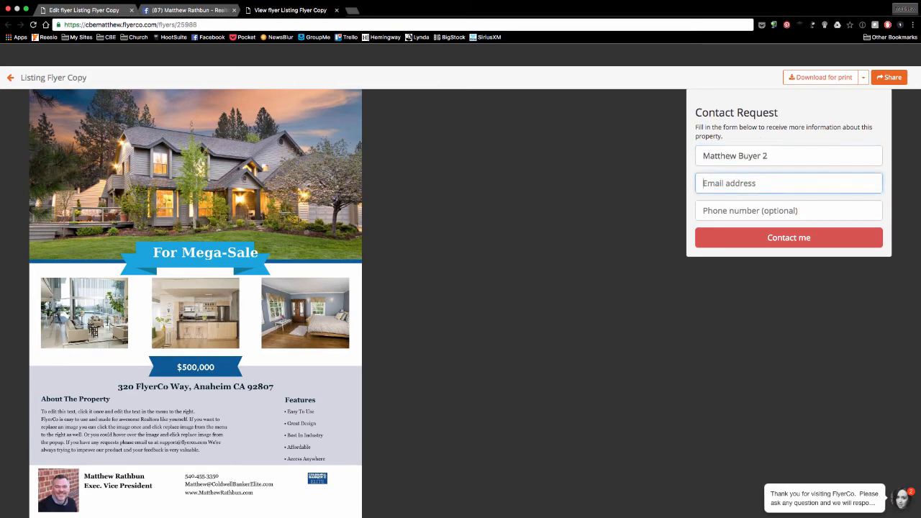
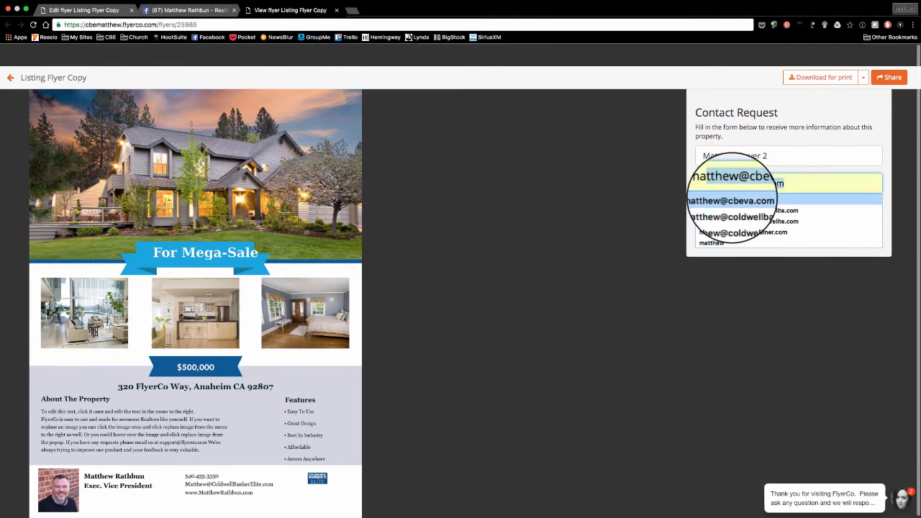
{"action": "left_click", "coordinate": [732, 201]}
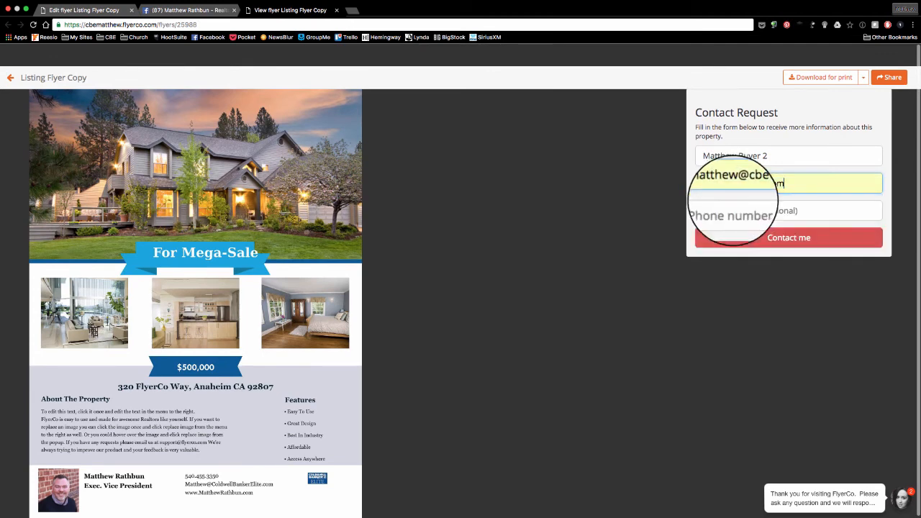
{"action": "left_click", "coordinate": [748, 237]}
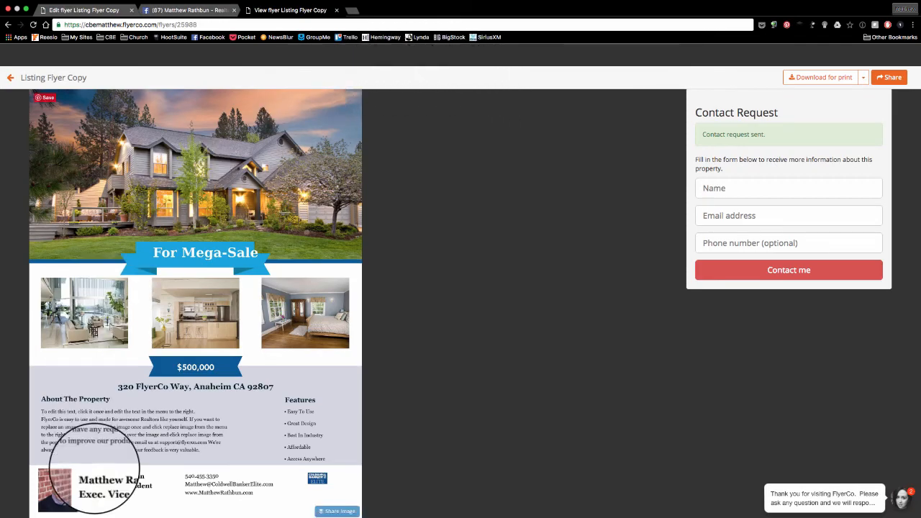
{"action": "left_click", "coordinate": [47, 495]}
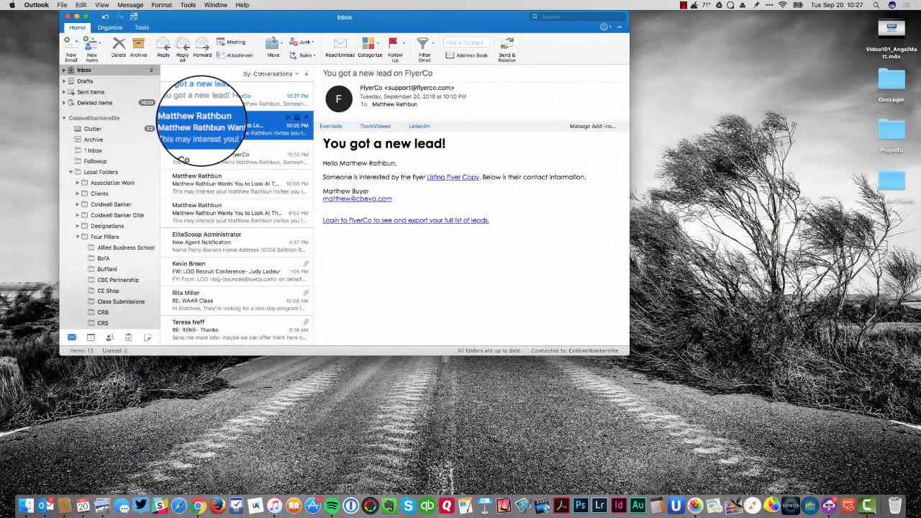
Forward the listing invitation email and delete its quoted header and signature text.
{"action": "left_click", "coordinate": [205, 123]}
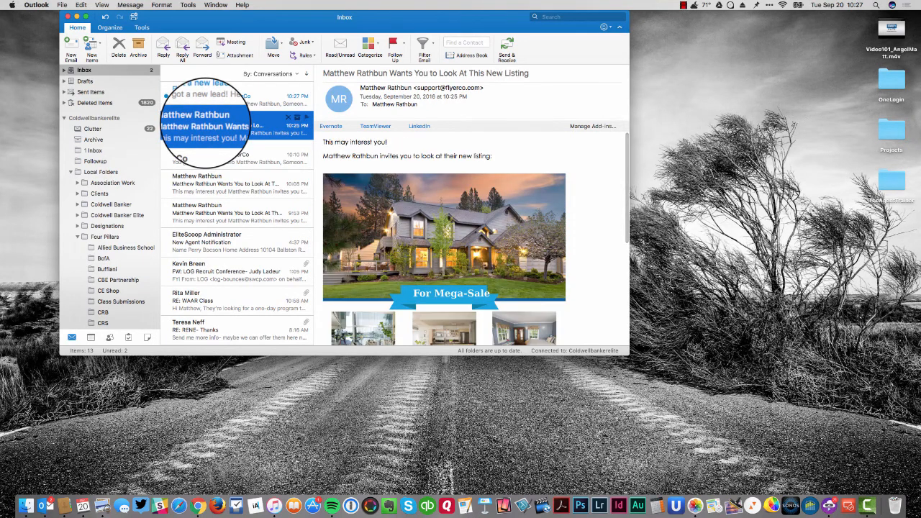
{"action": "scroll", "coordinate": [395, 226], "scroll_direction": "down", "scroll_amount": 2}
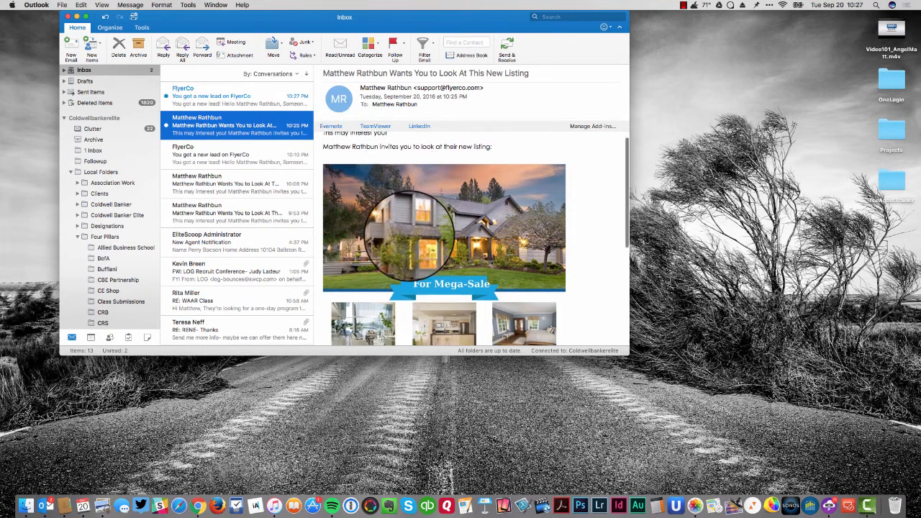
{"action": "left_click", "coordinate": [202, 47]}
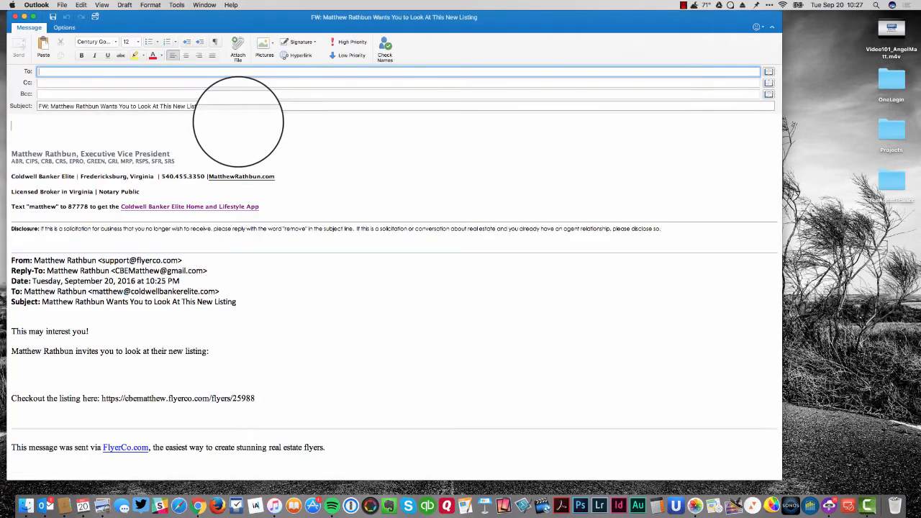
{"action": "scroll", "coordinate": [208, 150], "scroll_direction": "down", "scroll_amount": 3}
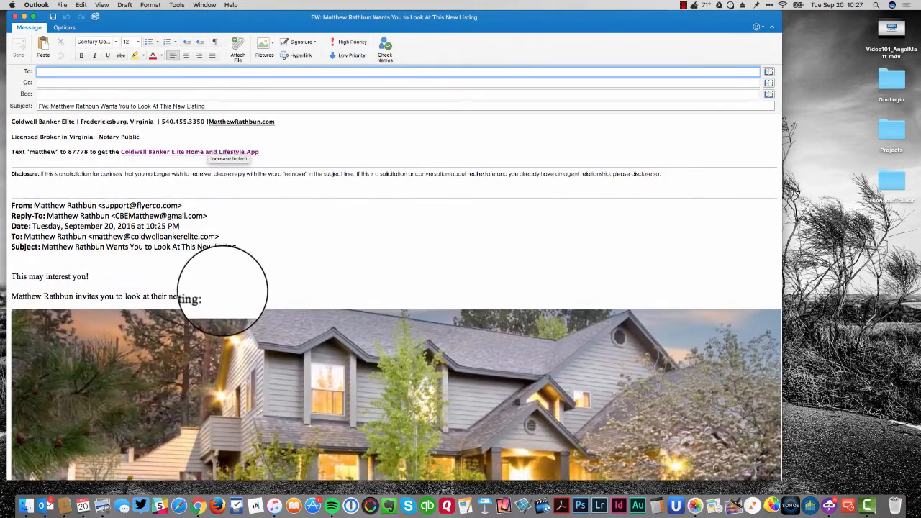
{"action": "mouse_move", "coordinate": [219, 295]}
{"action": "left_mouse_down"}
{"action": "mouse_move", "coordinate": [87, 167]}
{"action": "mouse_move", "coordinate": [34, 43]}
{"action": "left_mouse_up"}
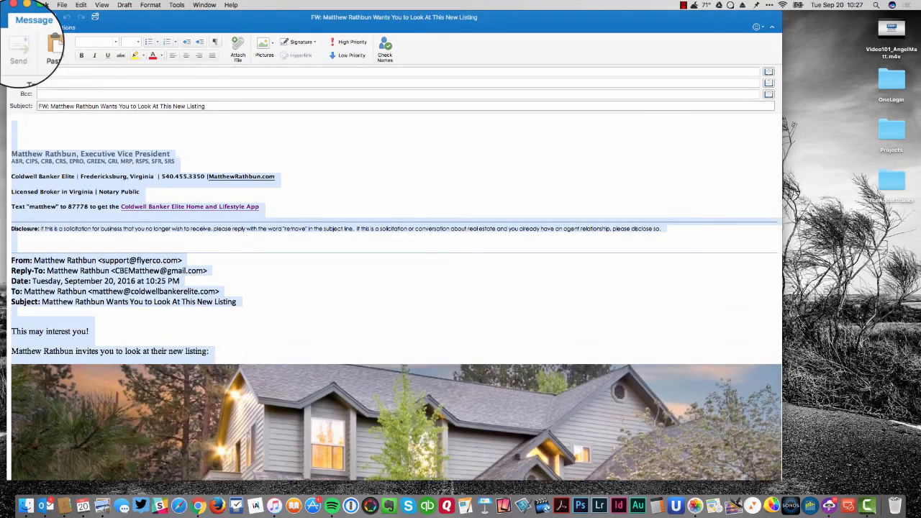
{"action": "key", "text": "BackSpace"}
Replace the forward's subject with 'Here's my new listing'.
{"action": "scroll", "coordinate": [245, 271], "scroll_direction": "down", "scroll_amount": 15}
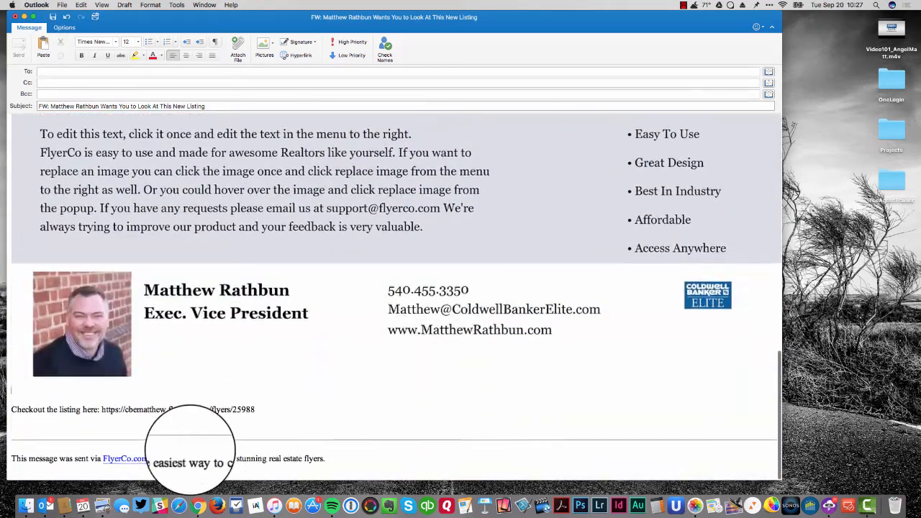
{"action": "left_click_drag", "start_coordinate": [325, 459], "coordinate": [16, 459]}
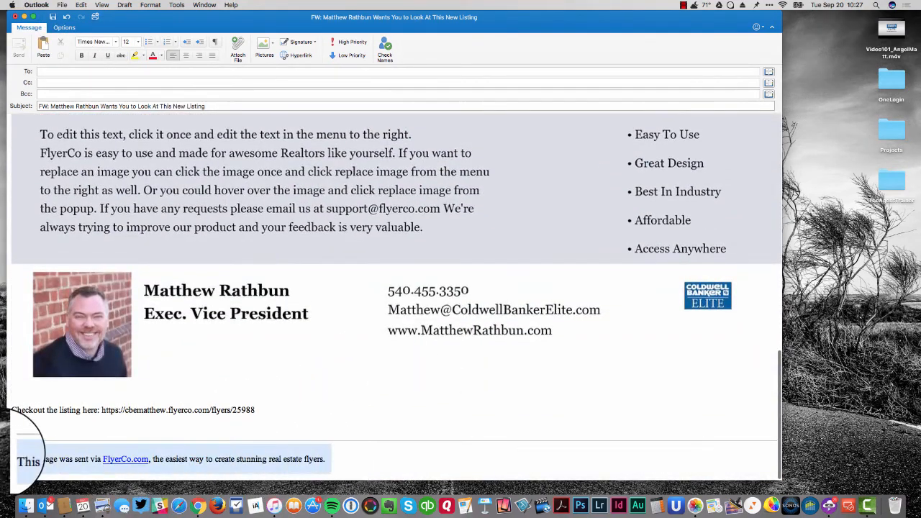
{"action": "left_click", "coordinate": [18, 460]}
{"action": "scroll", "coordinate": [278, 185], "scroll_direction": "up", "scroll_amount": 15}
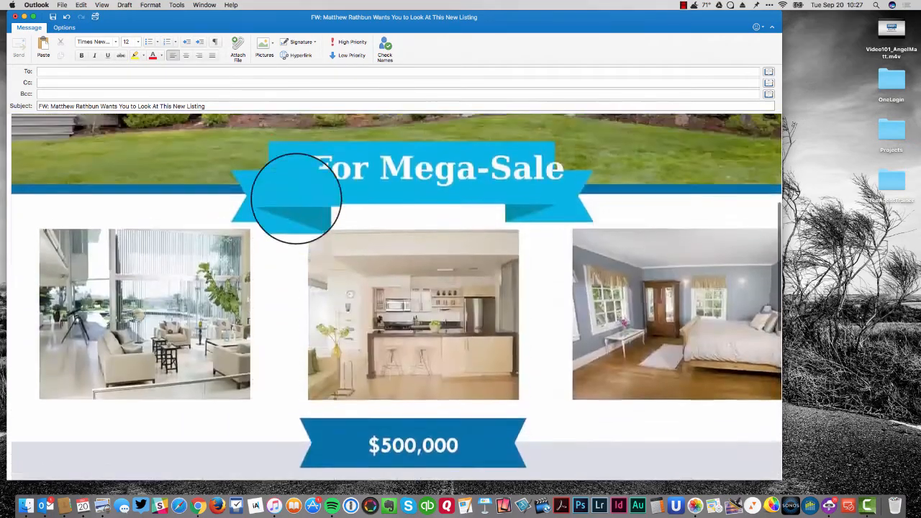
{"action": "scroll", "coordinate": [334, 164], "scroll_direction": "down", "scroll_amount": 15}
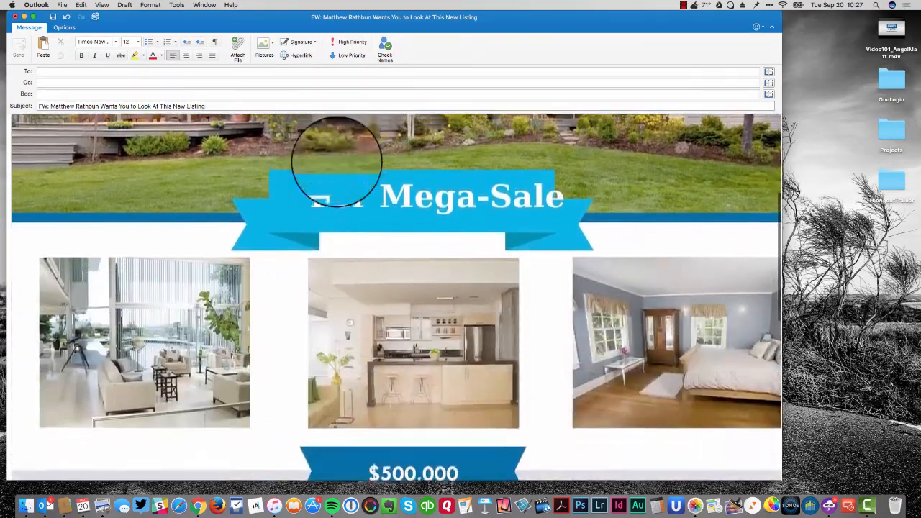
{"action": "scroll", "coordinate": [334, 164], "scroll_direction": "up", "scroll_amount": 15}
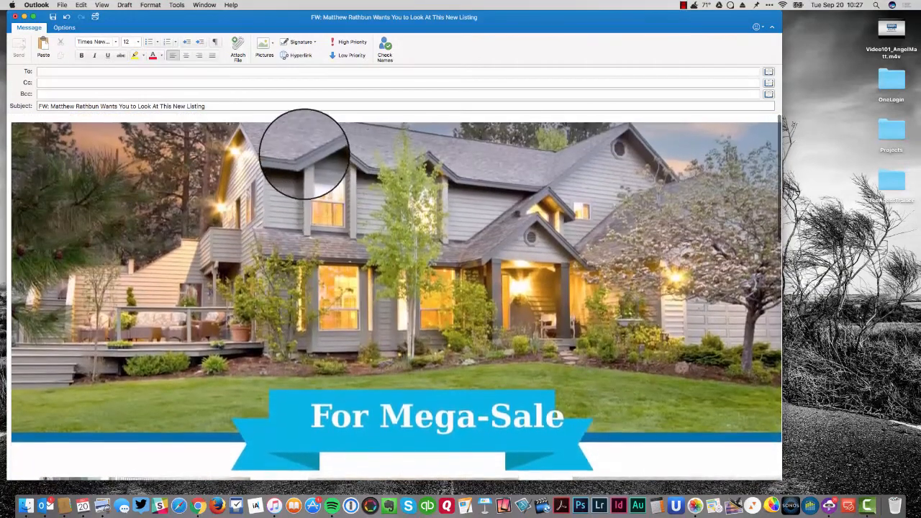
{"action": "double_click", "coordinate": [176, 106]}
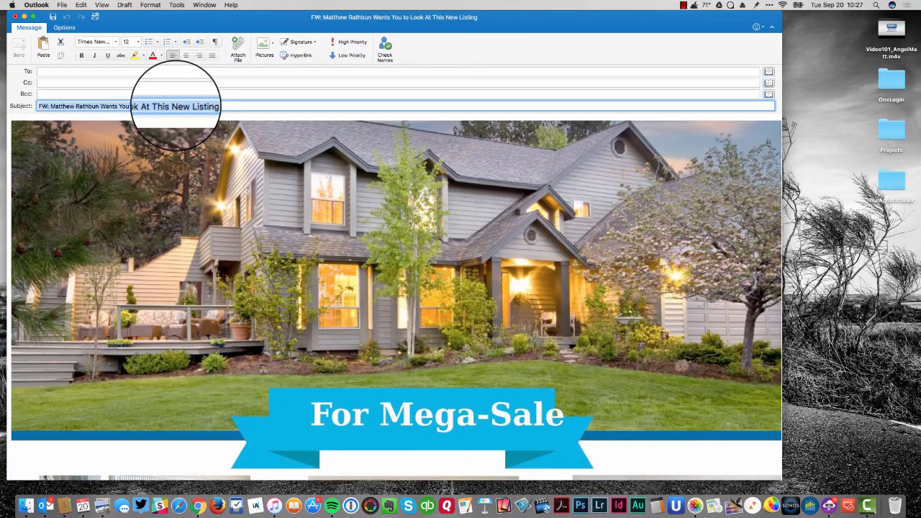
{"action": "type", "text": "Here's m"}
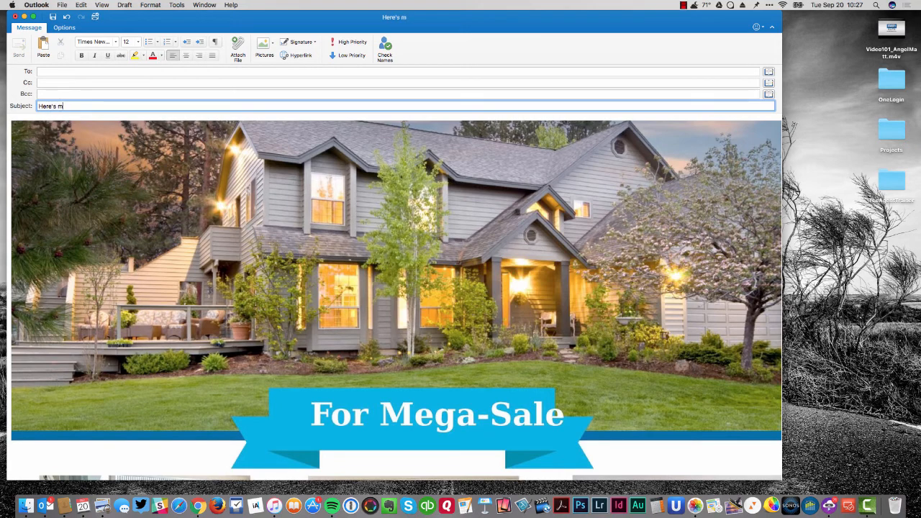
{"action": "type", "text": "y new listin"}
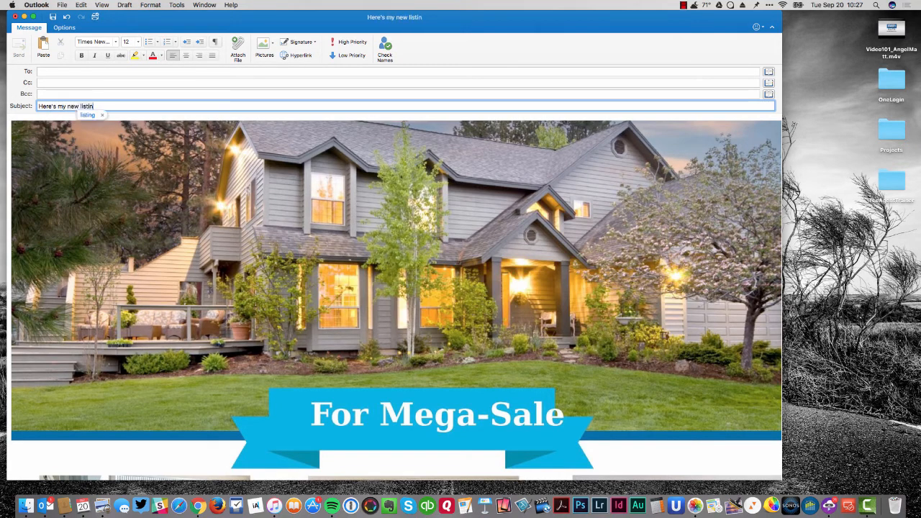
{"action": "type", "text": "g"}
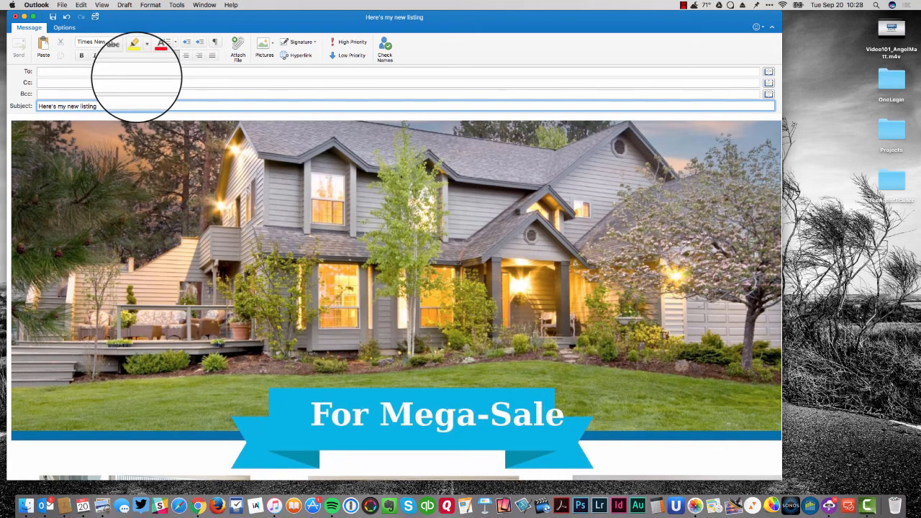
Address the forward to the Company contact and review the message body.
{"action": "left_click", "coordinate": [136, 72]}
{"action": "type", "text": "company"}
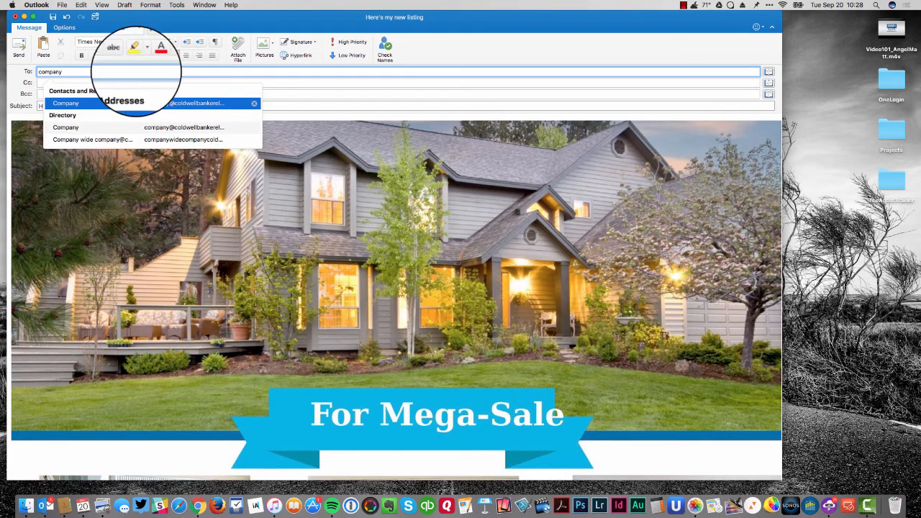
{"action": "key", "text": "Return"}
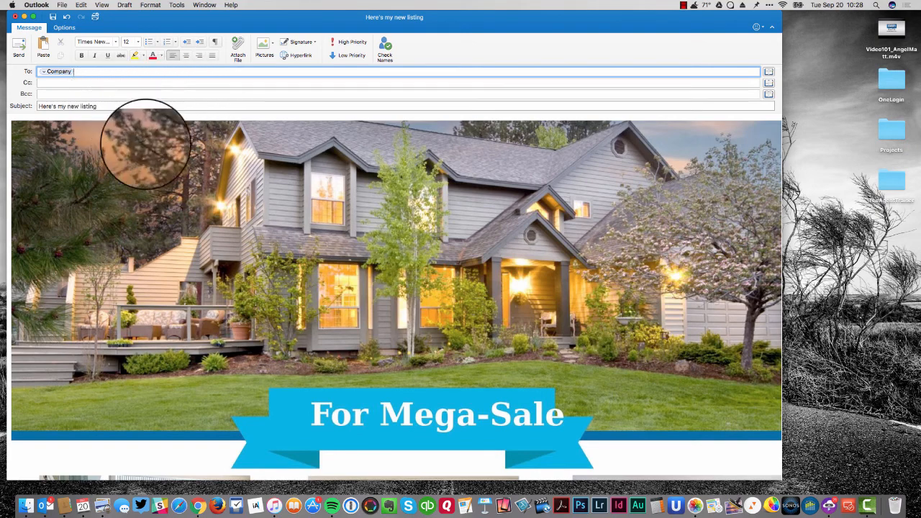
{"action": "scroll", "coordinate": [145, 144], "scroll_direction": "down", "scroll_amount": 10}
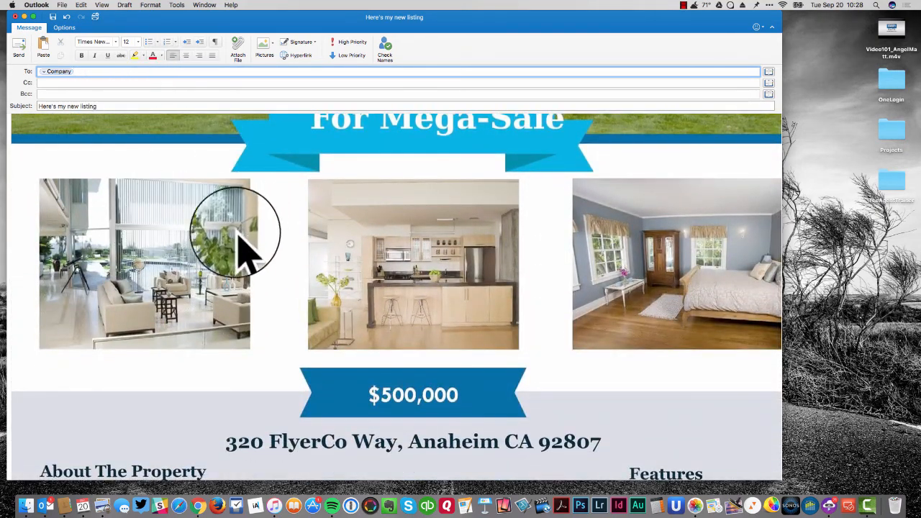
{"action": "scroll", "coordinate": [242, 215], "scroll_direction": "up", "scroll_amount": 6}
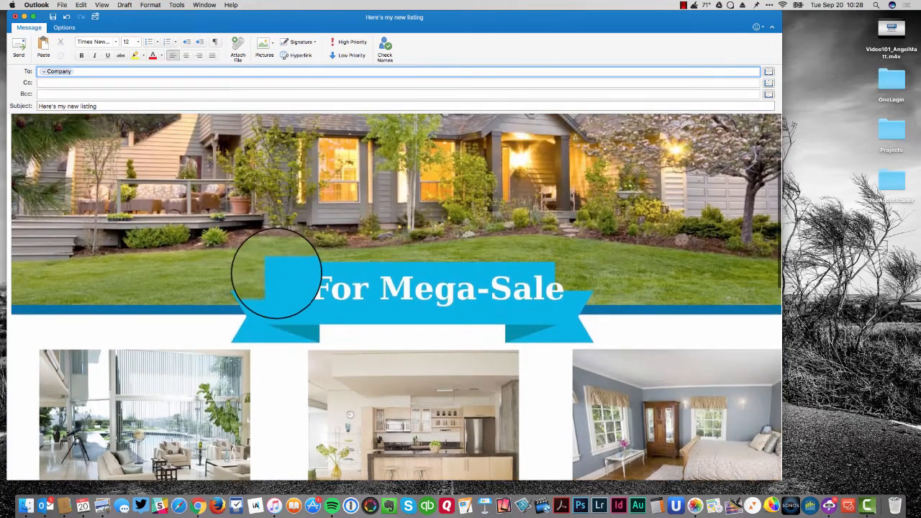
{"action": "scroll", "coordinate": [292, 337], "scroll_direction": "down", "scroll_amount": 3}
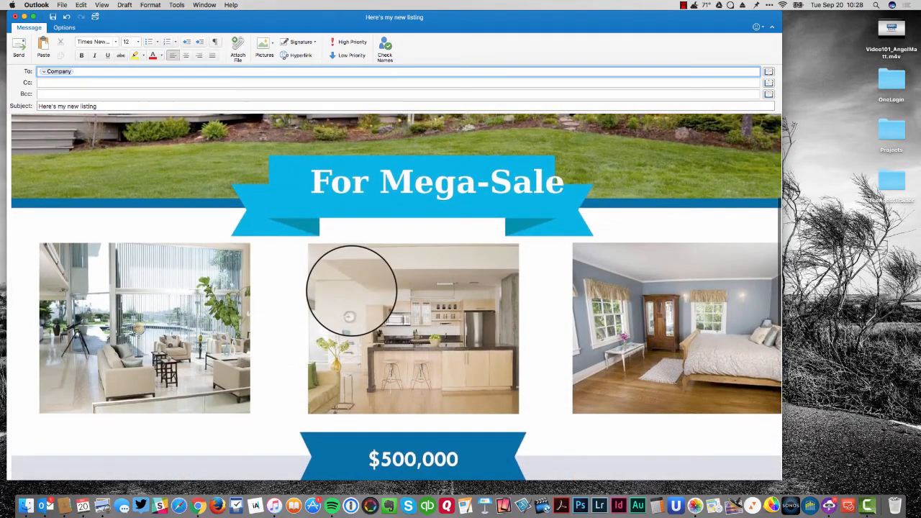
{"action": "left_click", "coordinate": [352, 291]}
{"action": "scroll", "coordinate": [429, 281], "scroll_direction": "down", "scroll_amount": 4}
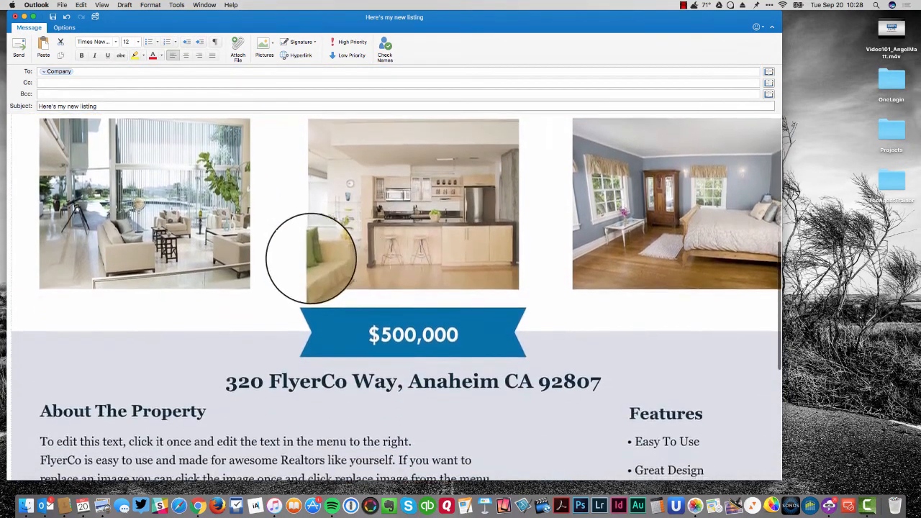
{"action": "scroll", "coordinate": [311, 258], "scroll_direction": "down", "scroll_amount": 10}
{"action": "scroll", "coordinate": [309, 261], "scroll_direction": "up", "scroll_amount": 20}
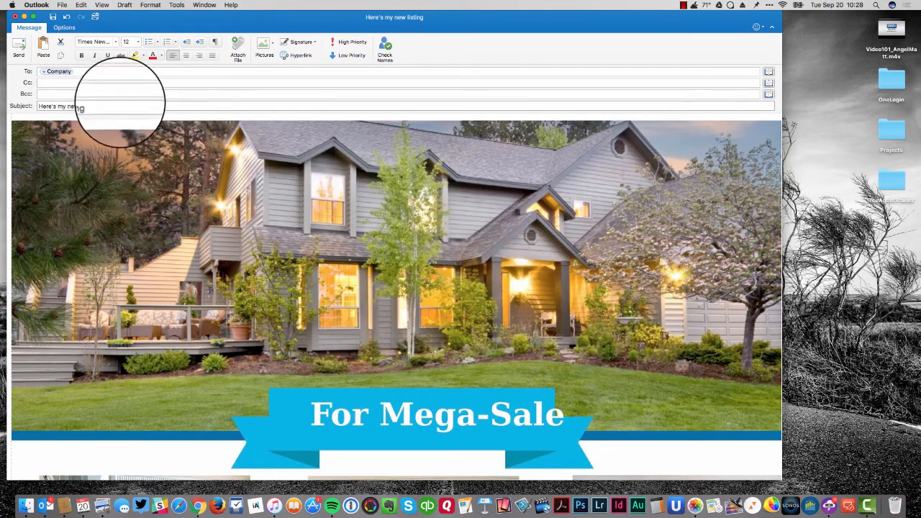
Discard the forward draft, open the newest lead email, and minimize Outlook.
{"action": "left_click", "coordinate": [15, 16]}
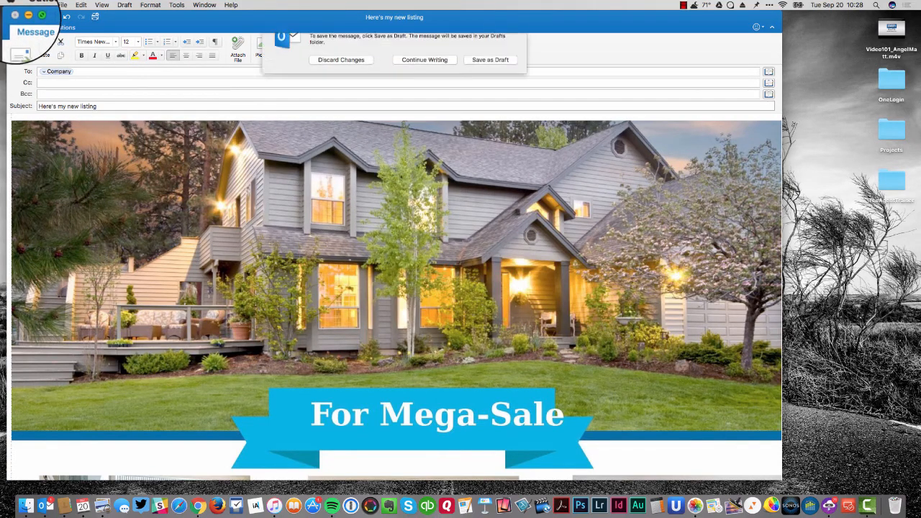
{"action": "left_click", "coordinate": [333, 55]}
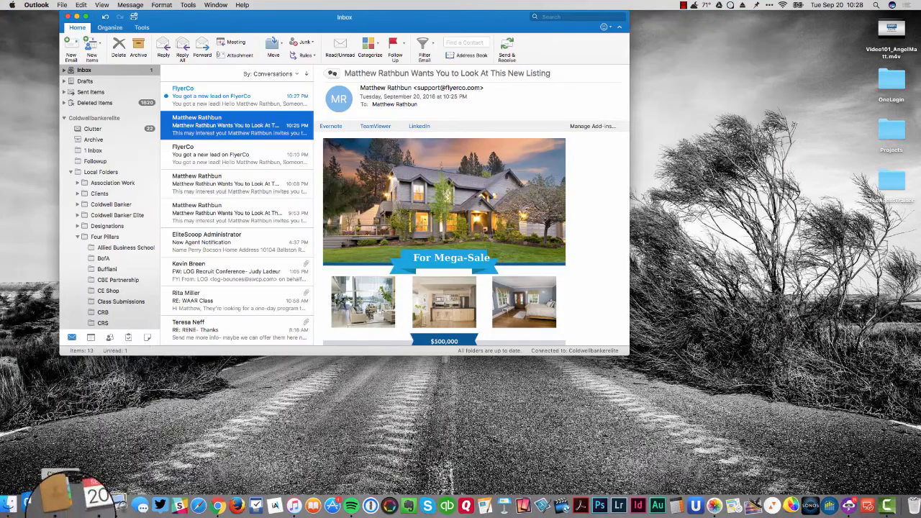
{"action": "left_click", "coordinate": [202, 95]}
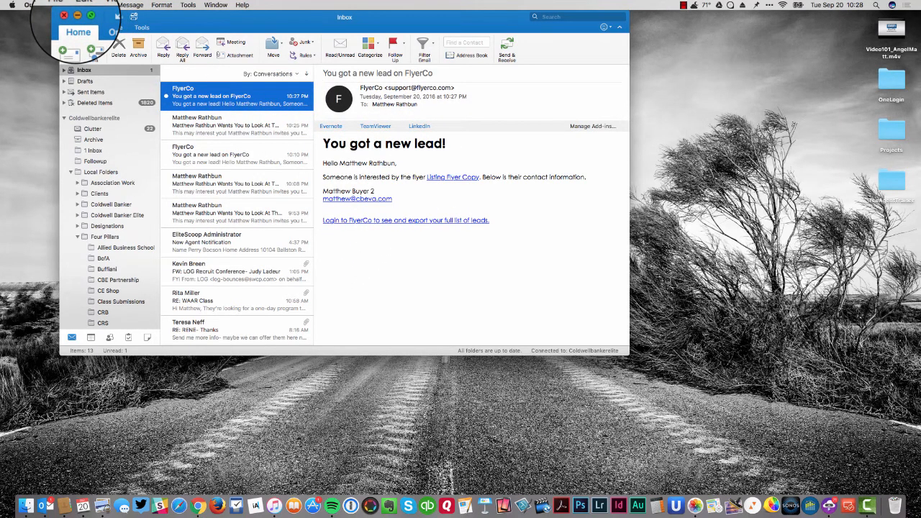
{"action": "left_click", "coordinate": [77, 16]}
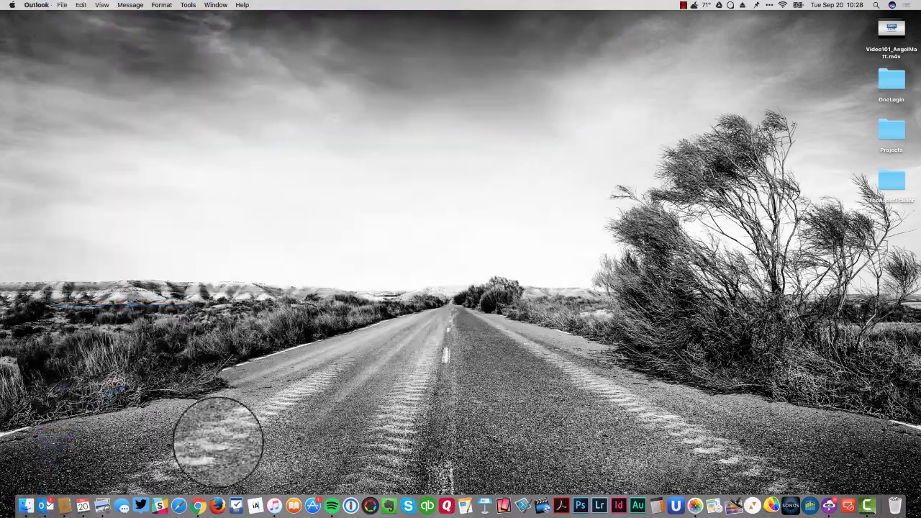
In Chrome's Edit flyer tab, close the Share this flyer dialog and return to the Listing Flyer Copy page.
{"action": "left_click", "coordinate": [193, 497]}
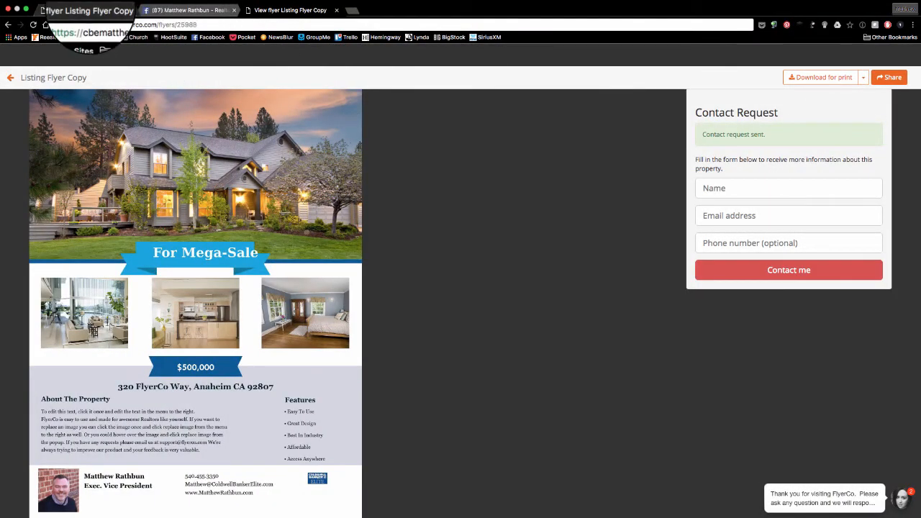
{"action": "left_click", "coordinate": [84, 10]}
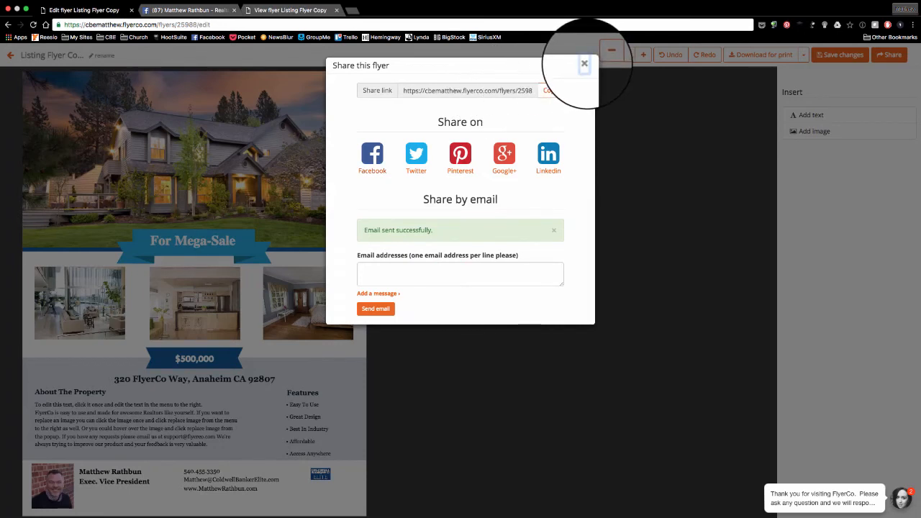
{"action": "left_click", "coordinate": [584, 64]}
{"action": "left_click", "coordinate": [10, 56]}
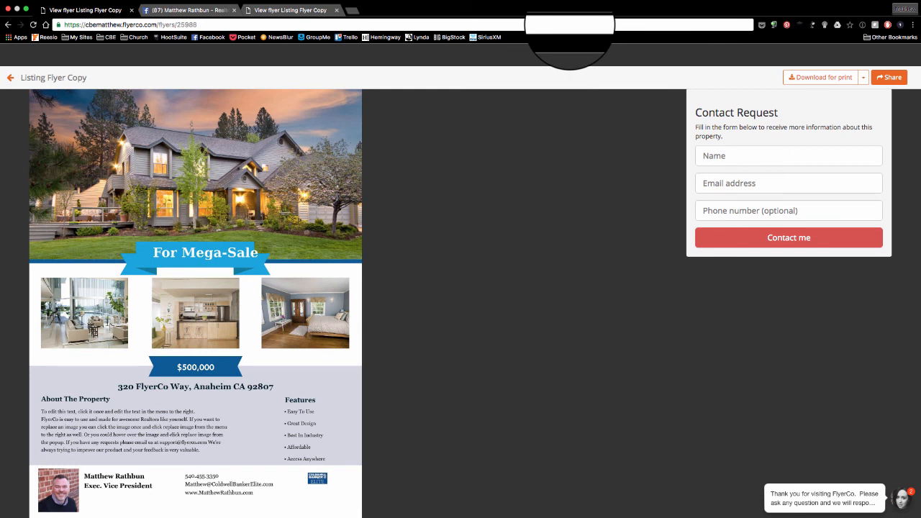
{"action": "mouse_move", "coordinate": [739, 1]}
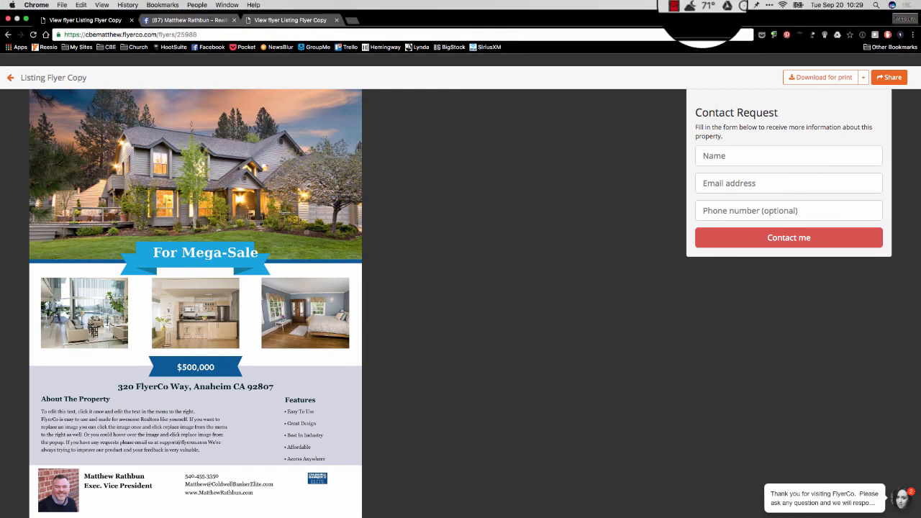